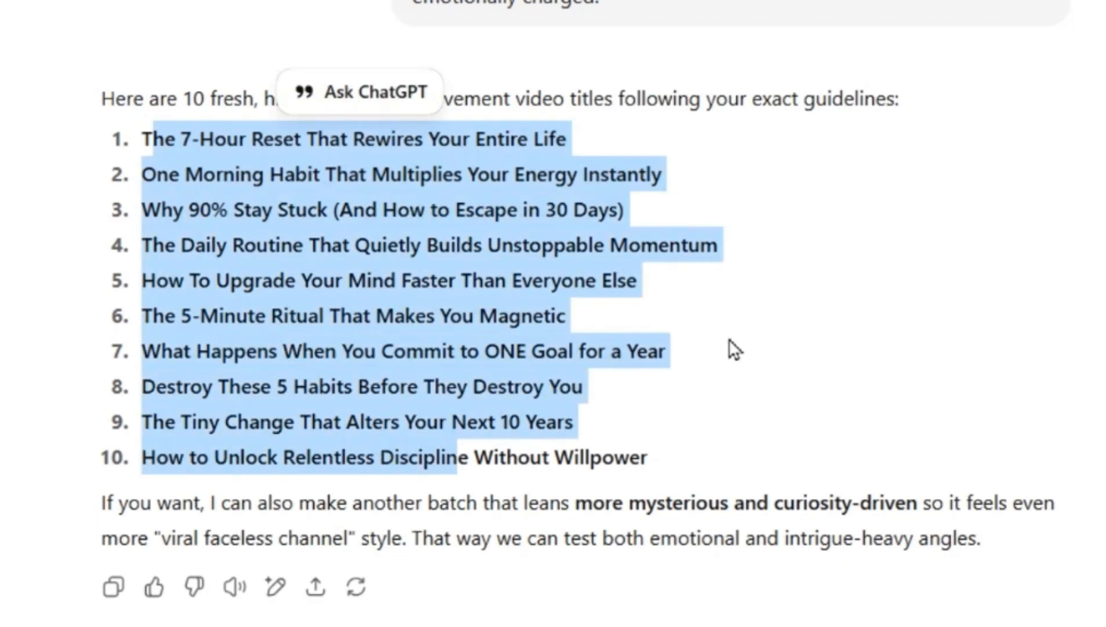
# Copy the first suggested video title, "The 7-Hour Reset That Rewires Your Entire Life".
pyautogui.click(327, 238)
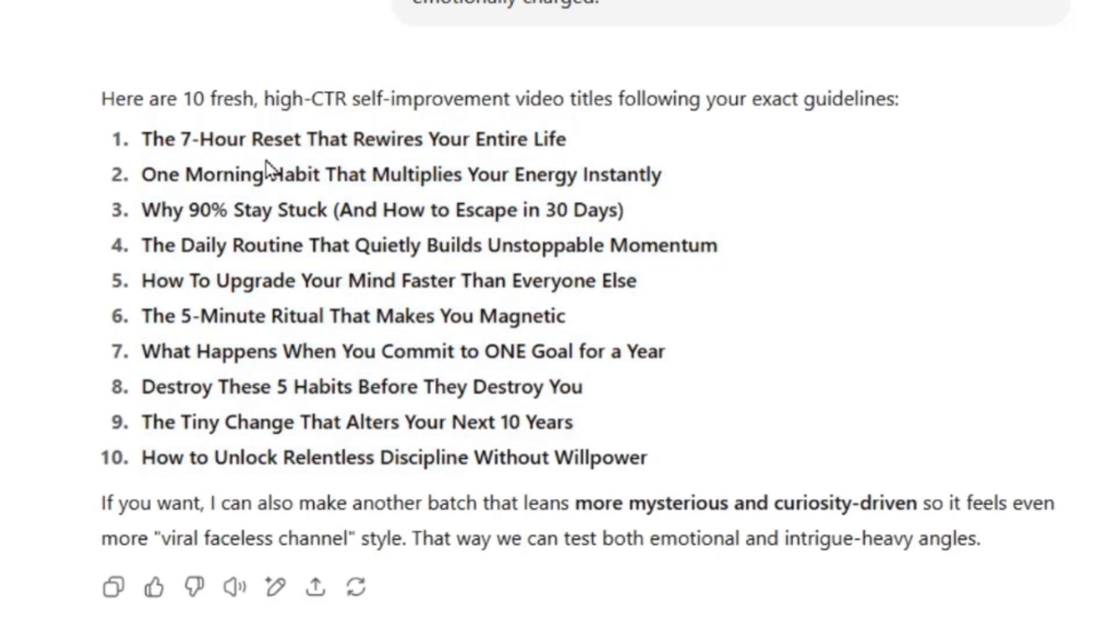
pyautogui.scroll(-1, 126, 131)
pyautogui.moveTo(141, 134); pyautogui.dragTo(568, 136)
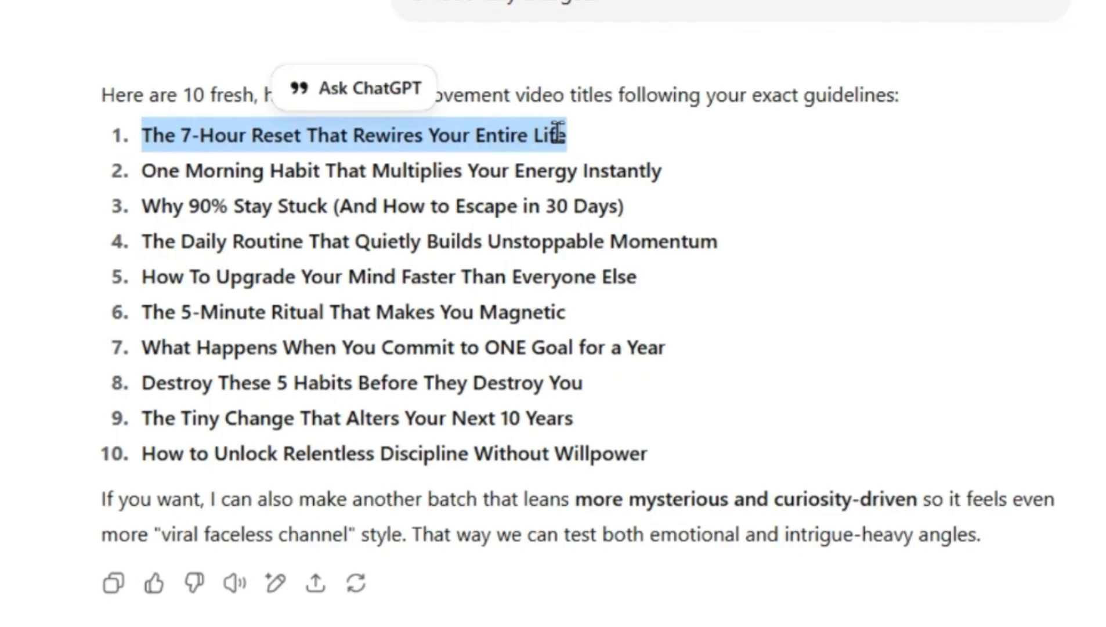
pyautogui.rightClick(557, 136)
pyautogui.click(572, 190)
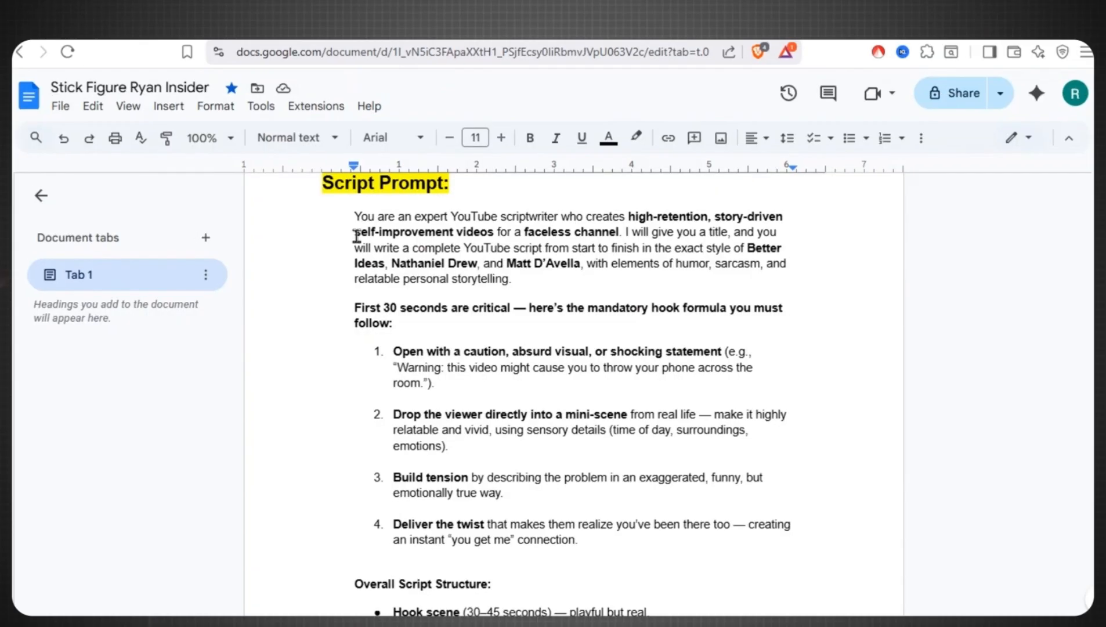
# Send the Google Docs Script Prompt in a new ChatGPT chat, replacing "Your Title" with "The 7-Hour Reset That Rewires Your Entire Life".
pyautogui.moveTo(355, 215); pyautogui.dragTo(562, 264)
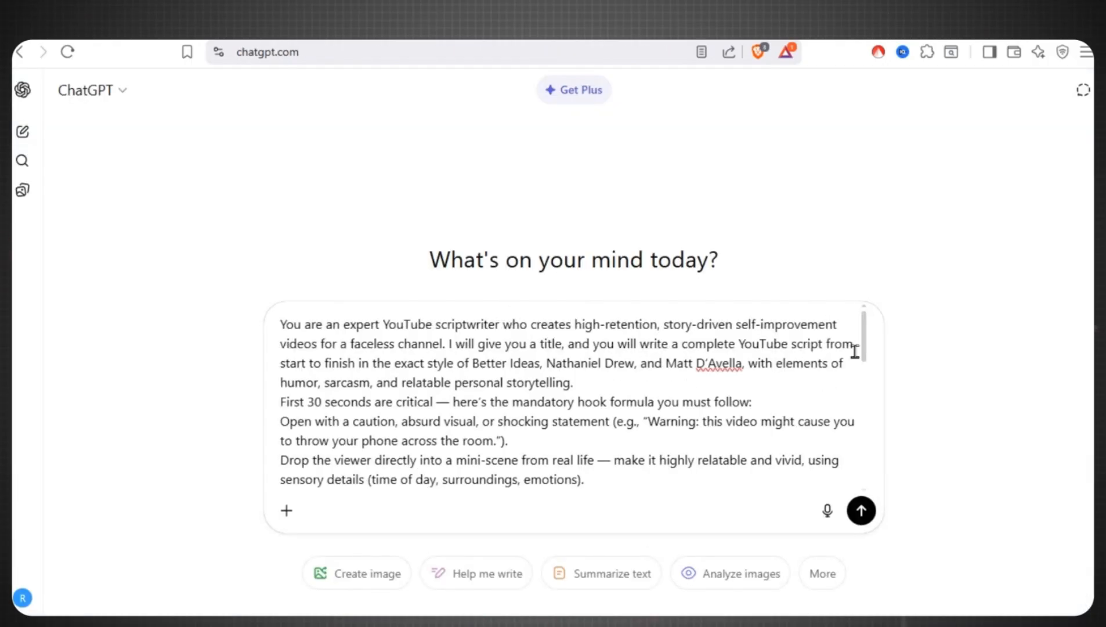
pyautogui.moveTo(866, 351); pyautogui.dragTo(857, 493)
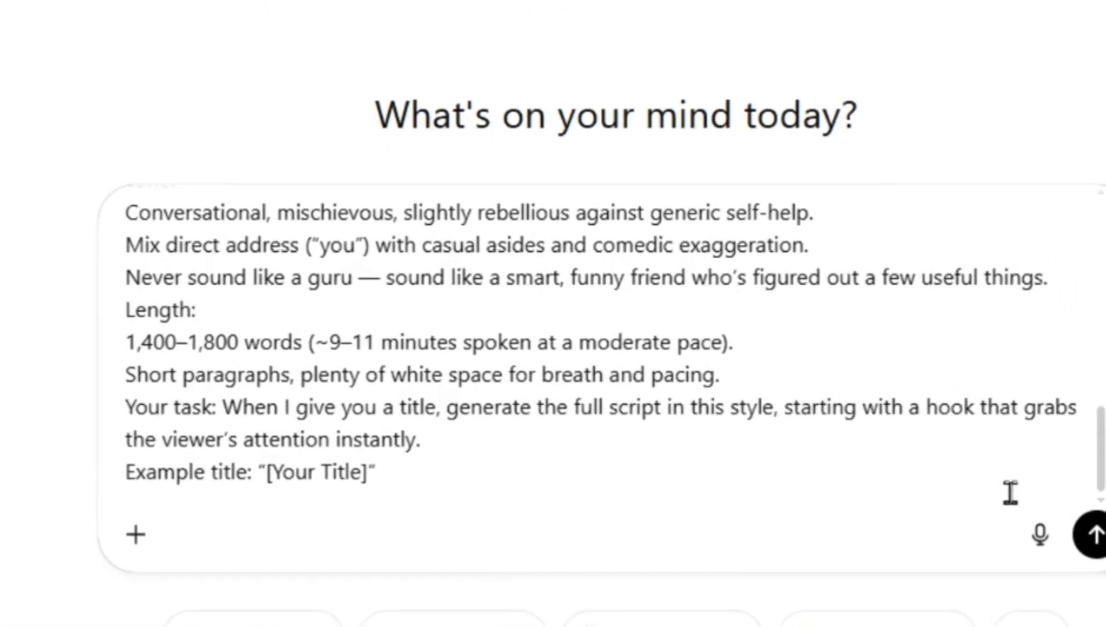
pyautogui.moveTo(368, 473); pyautogui.dragTo(413, 476)
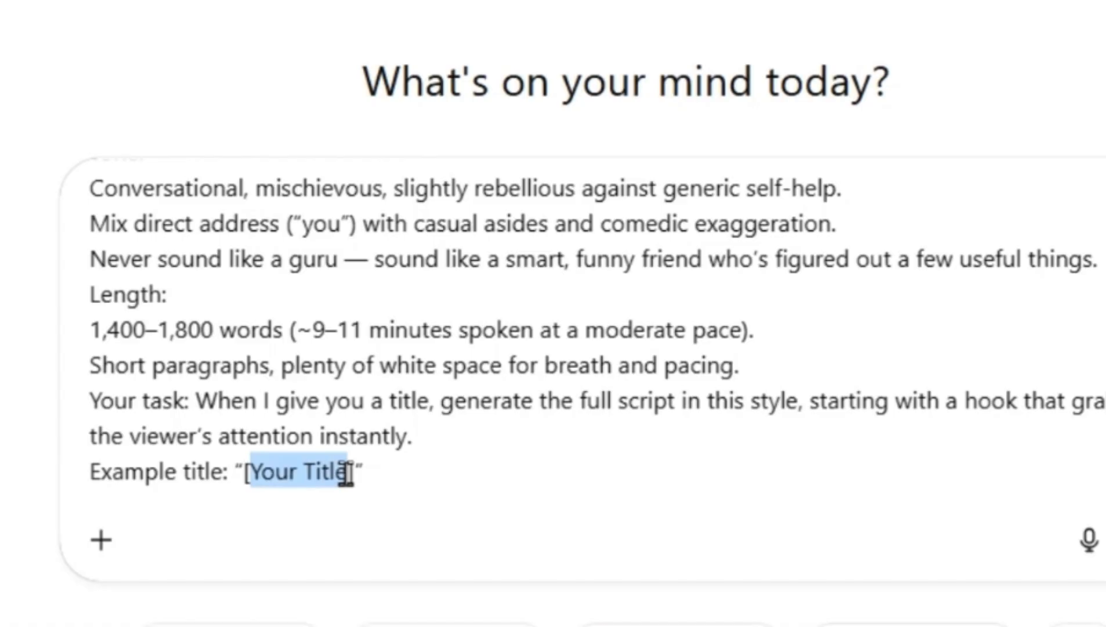
pyautogui.hotkey('ctrl', 'v')
pyautogui.click(861, 497)
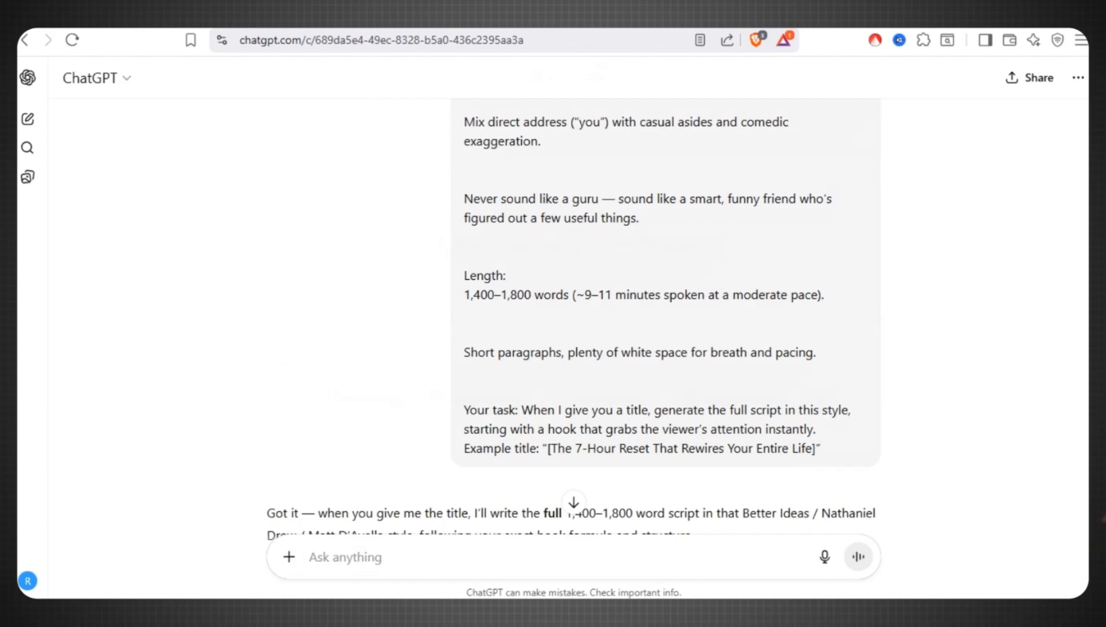
# Reply "Yes" to ChatGPT's question about writing the script for the example title.
pyautogui.write('Y')
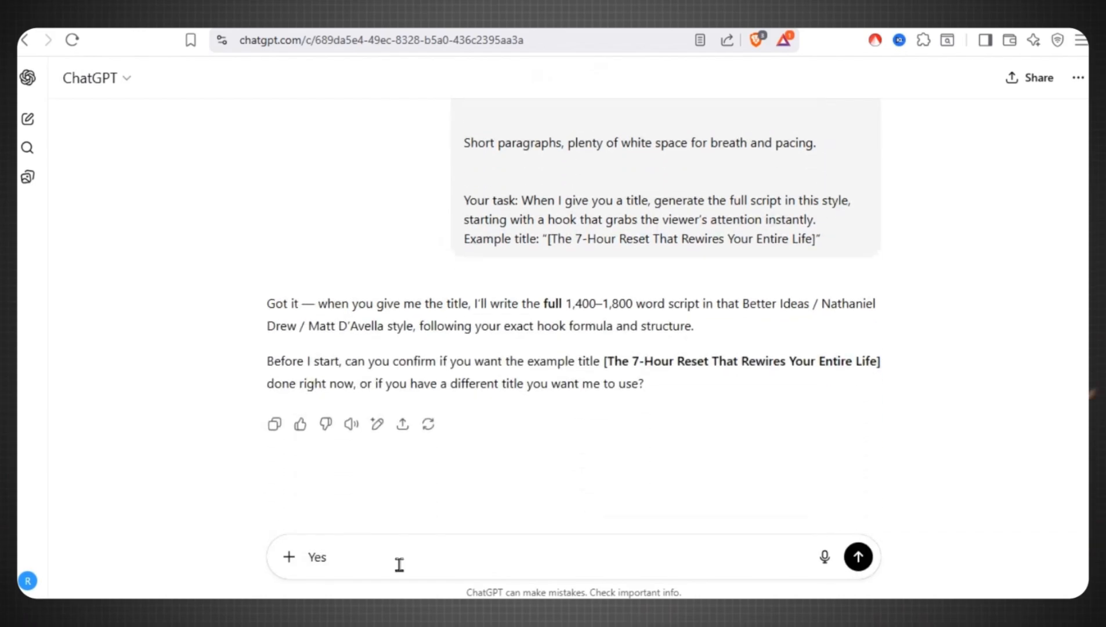
pyautogui.write('es')
pyautogui.press('Return')
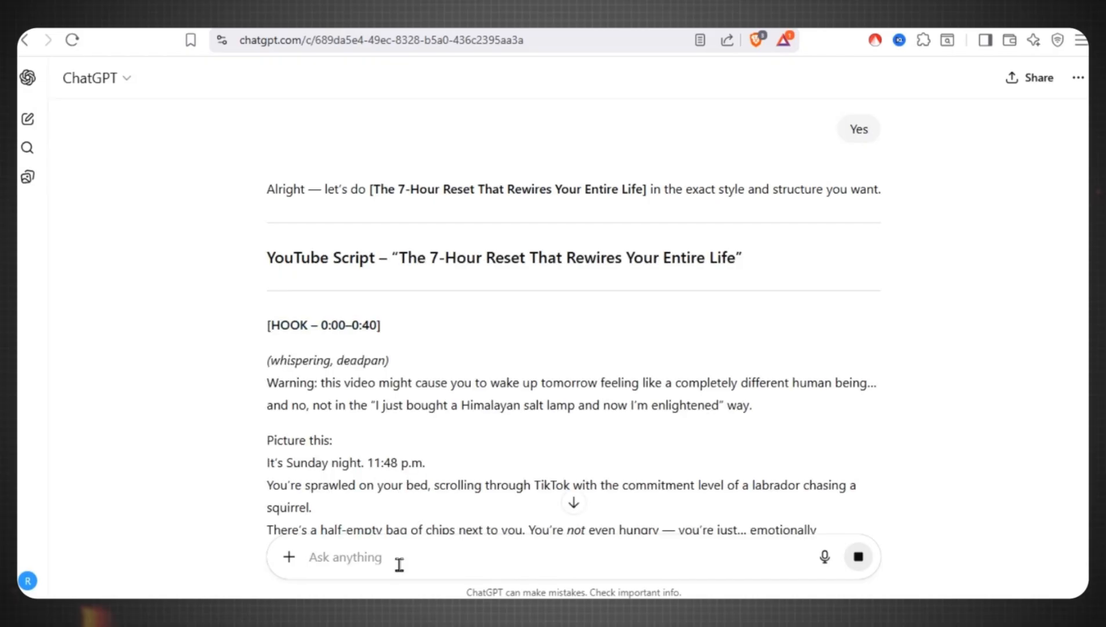
# Copy the generated script into Memo Notepad and delete the end of the "[PROMISE – 0:40–1:00]" heading, including its timestamp.
pyautogui.moveTo(464, 257); pyautogui.dragTo(277, 175)
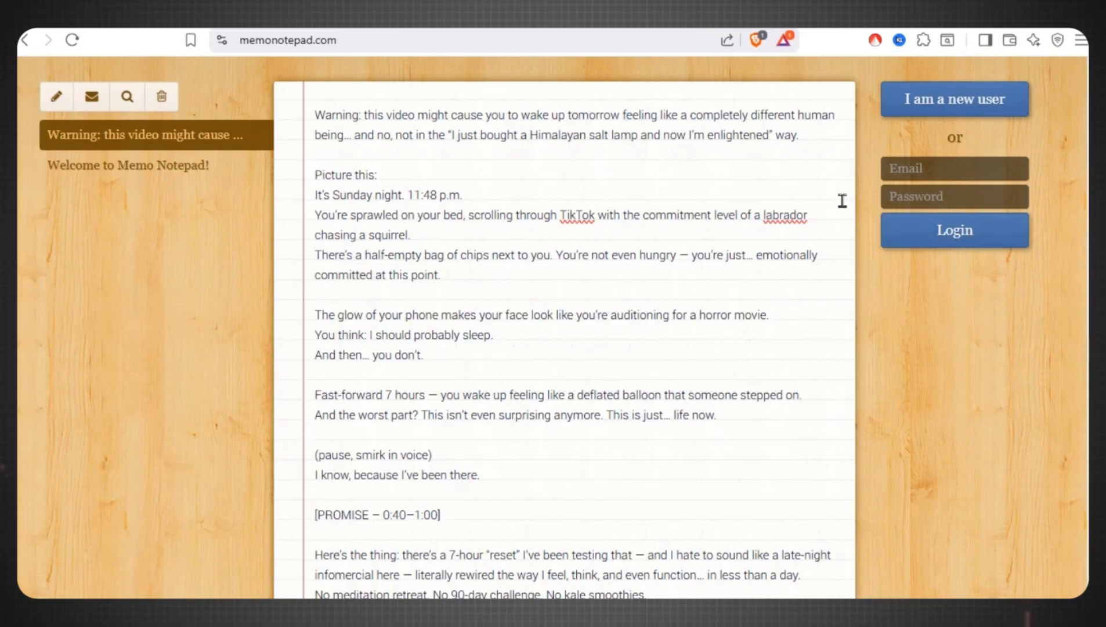
pyautogui.scroll(-3, 443, 377)
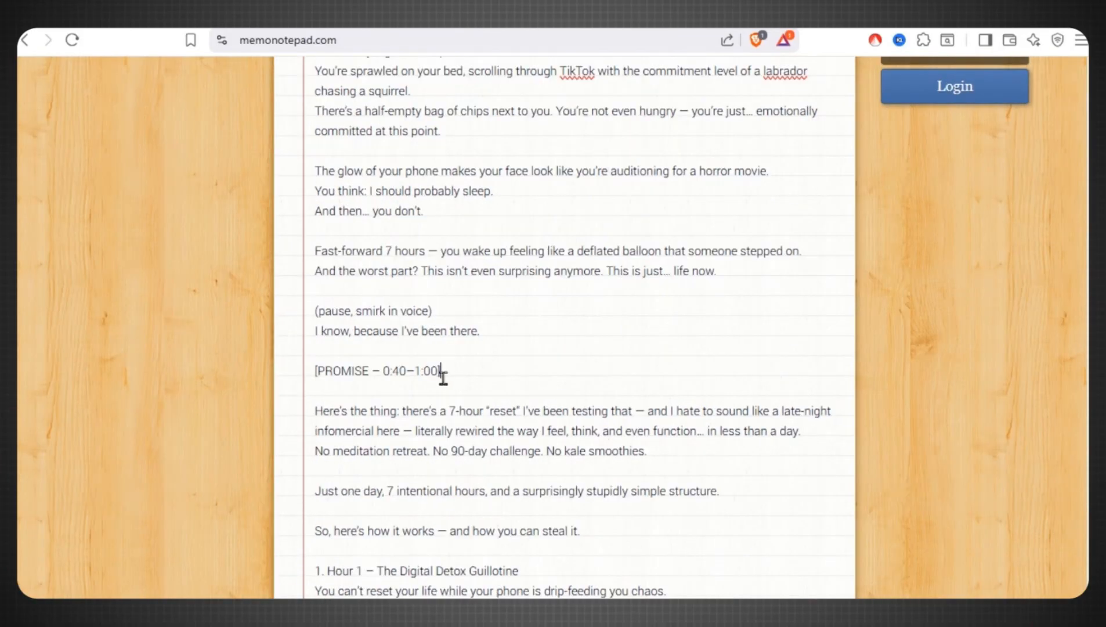
pyautogui.press('BackSpace')
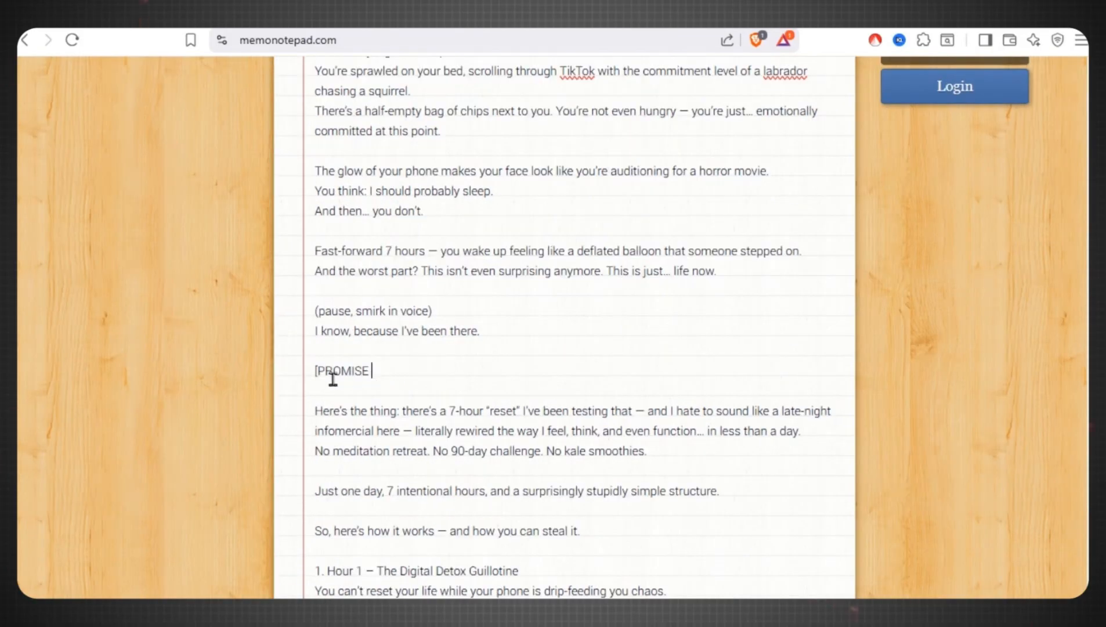
pyautogui.scroll(-20, 446, 292)
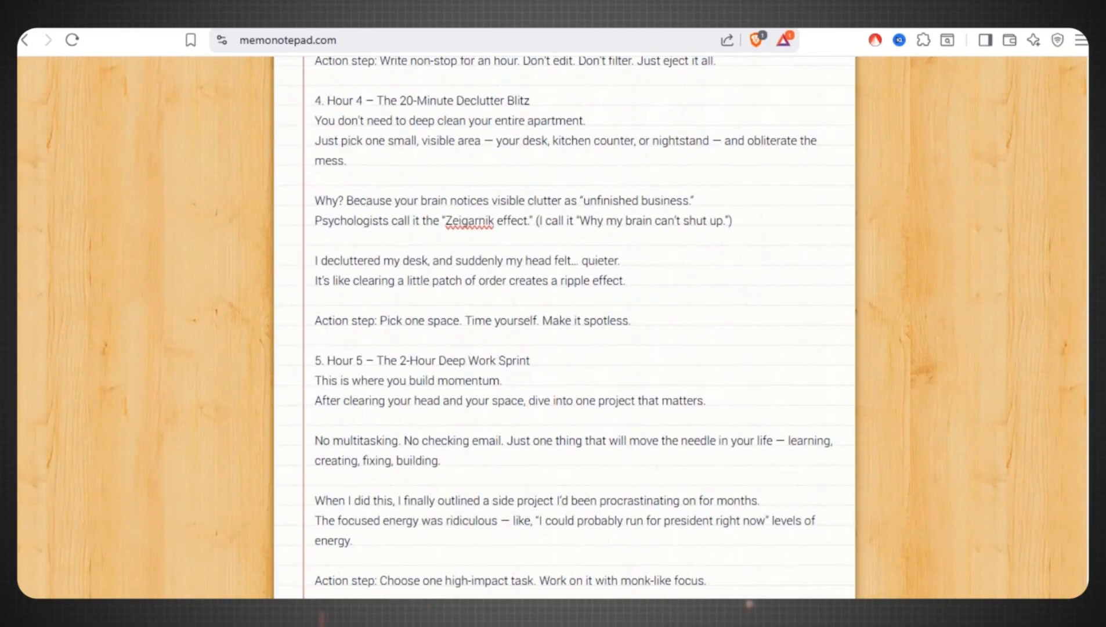
# Delete the section heading above "Here's my dare:" with its spare blank line, and the "(smile in voice)" cue near the script's end.
pyautogui.scroll(-4, 711, 462)
pyautogui.moveTo(316, 294); pyautogui.dragTo(444, 309)
pyautogui.press('BackSpace')
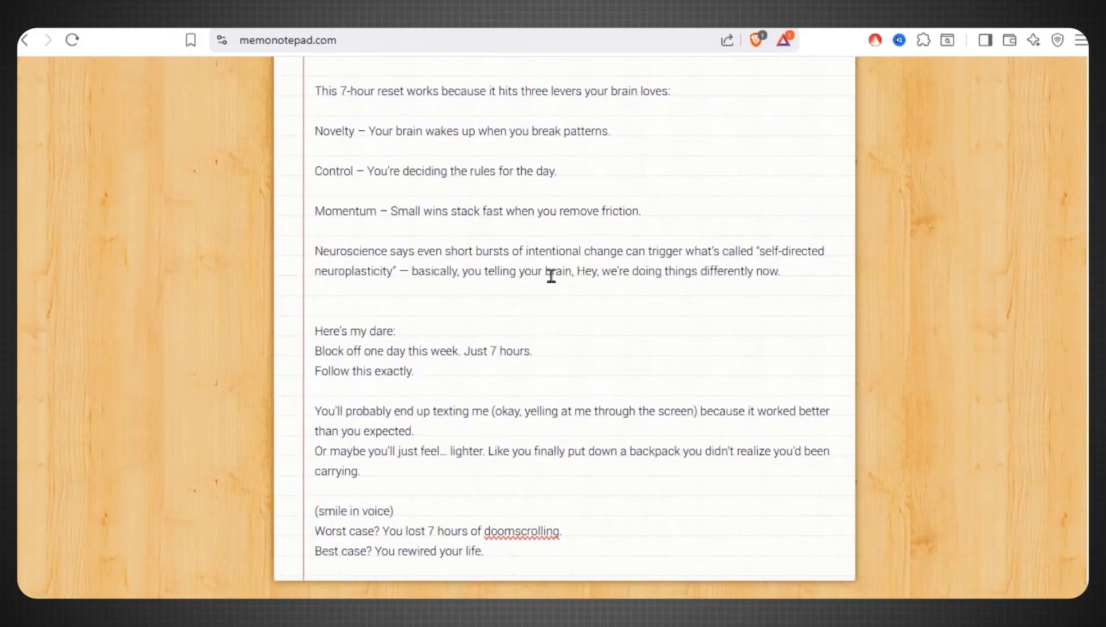
pyautogui.press('BackSpace')
pyautogui.tripleClick(355, 510)
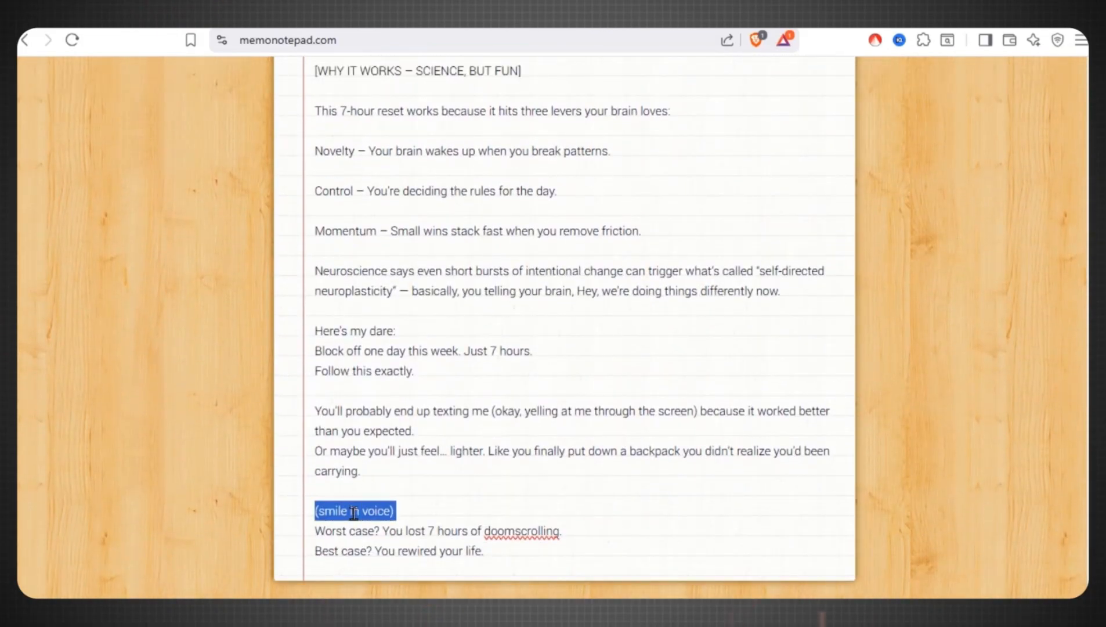
pyautogui.press('BackSpace')
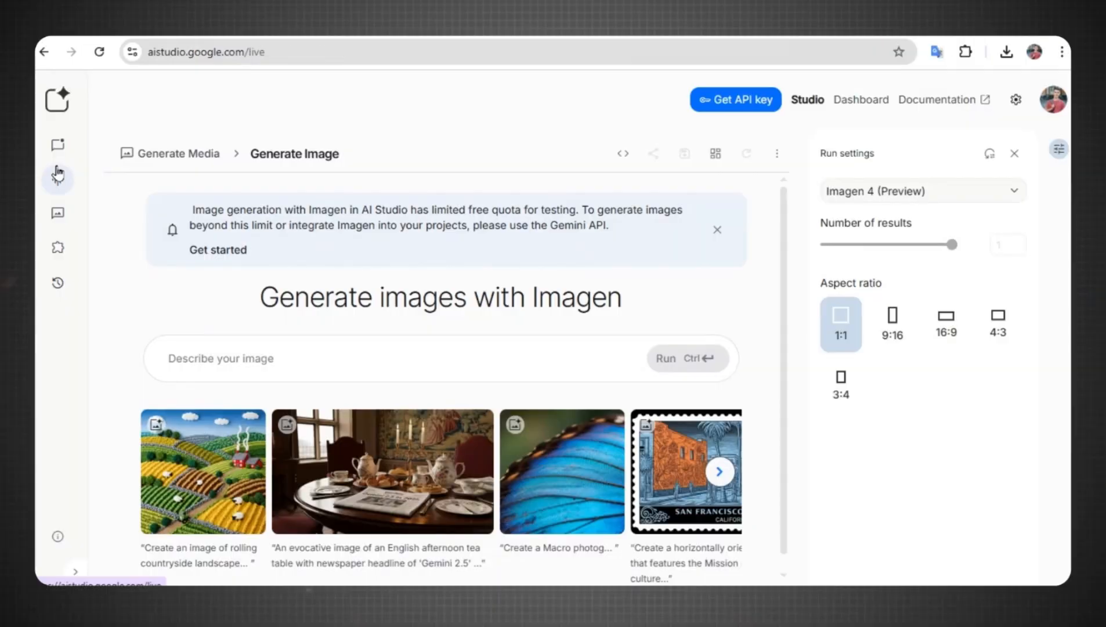
# Open Gemini speech generation from the generative media models in Google AI Studio.
pyautogui.click(58, 174)
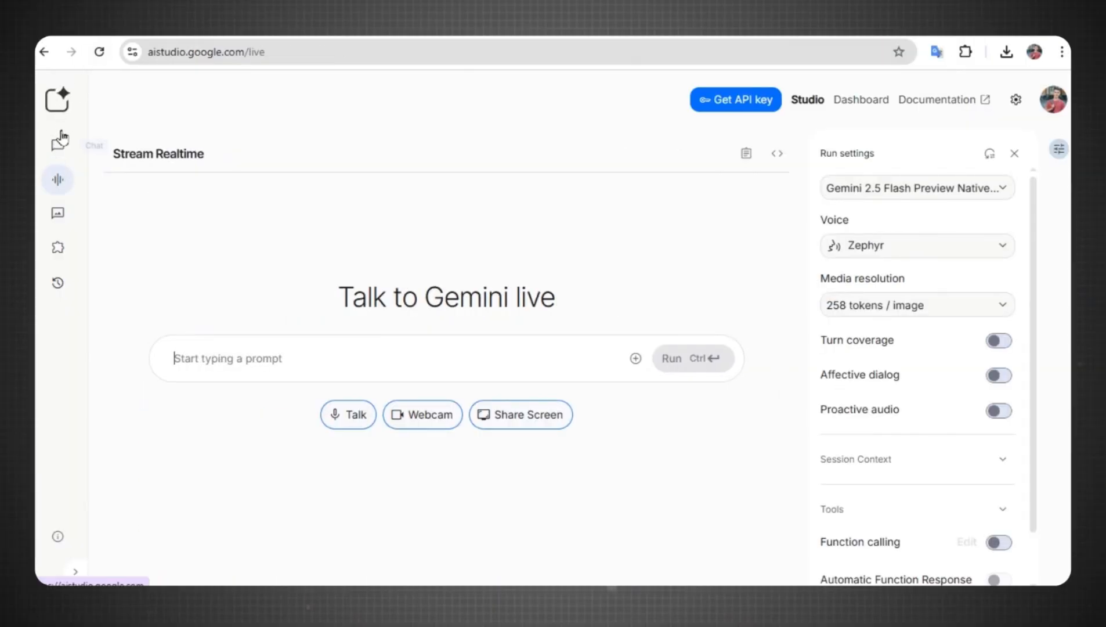
pyautogui.click(67, 150)
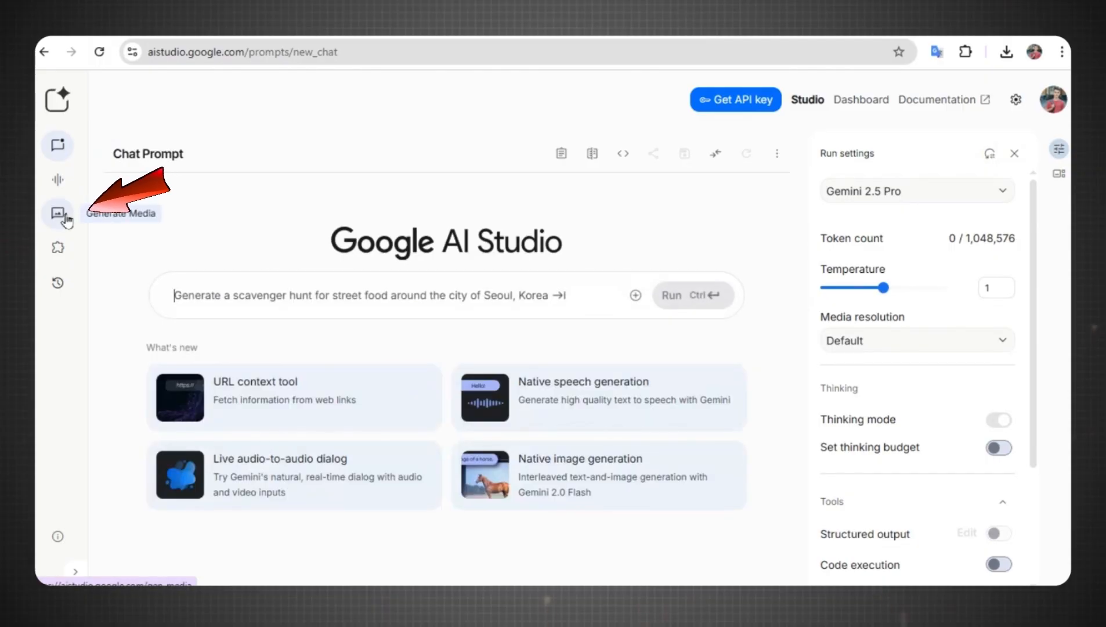
pyautogui.click(60, 215)
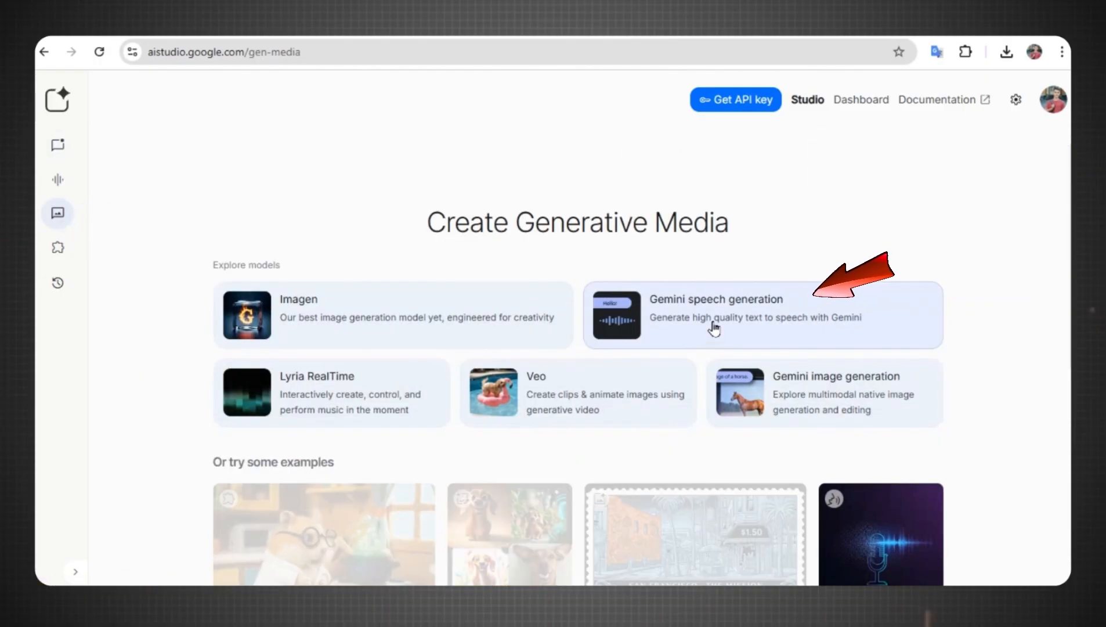
pyautogui.click(714, 328)
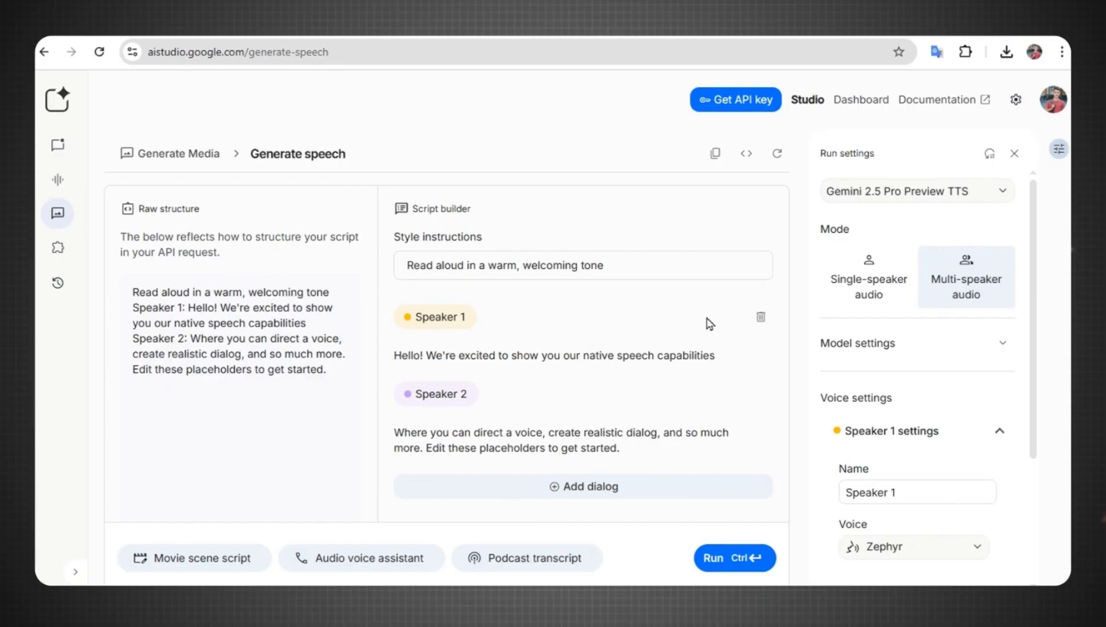
# Switch the speech mode to single-speaker audio and paste the opening part of the script as the text to read.
pyautogui.click(891, 307)
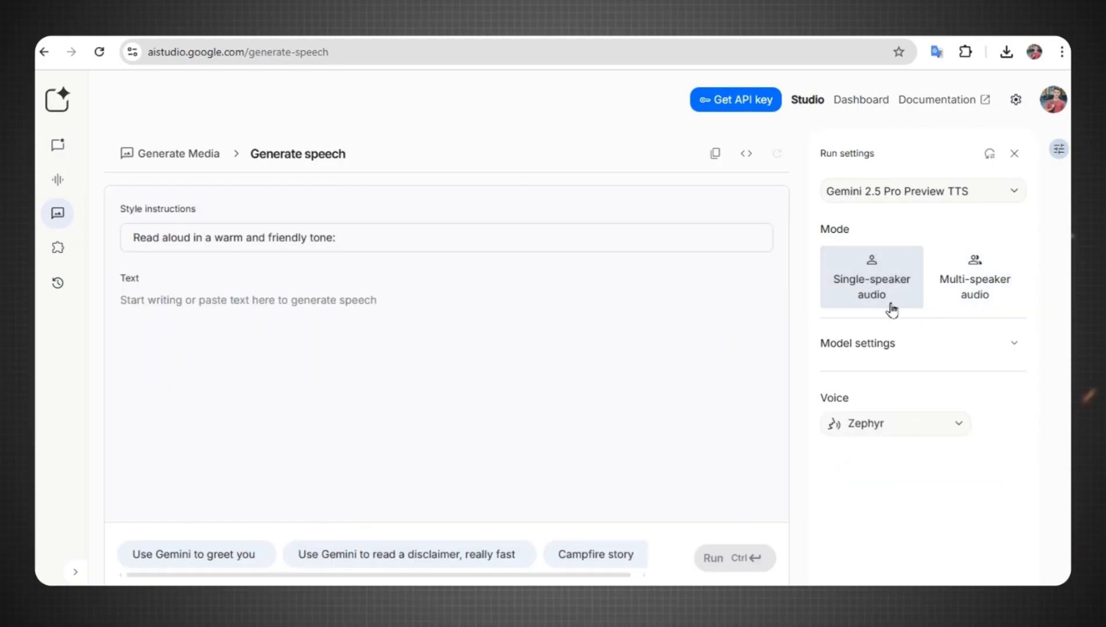
pyautogui.hotkey('ctrl', 'v')
pyautogui.scroll(1, 753, 370)
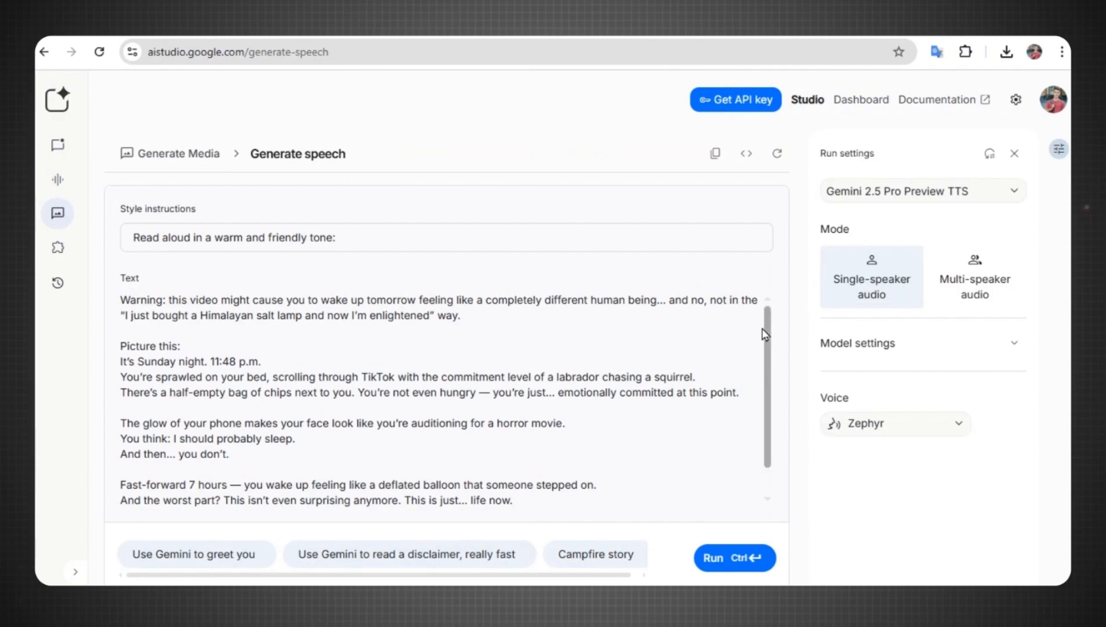
pyautogui.moveTo(765, 334); pyautogui.dragTo(765, 374)
# Preview the Vindemiatrix and Zubenelgenubi voices and choose Zubenelgenubi for the narration.
pyautogui.click(899, 423)
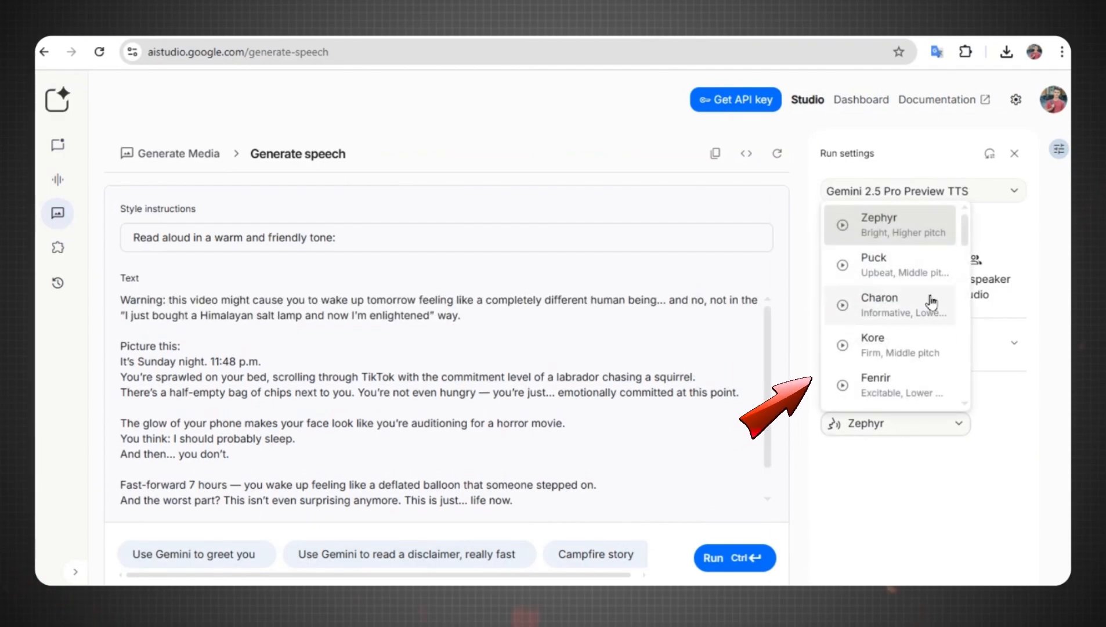
pyautogui.moveTo(964, 229); pyautogui.dragTo(962, 393)
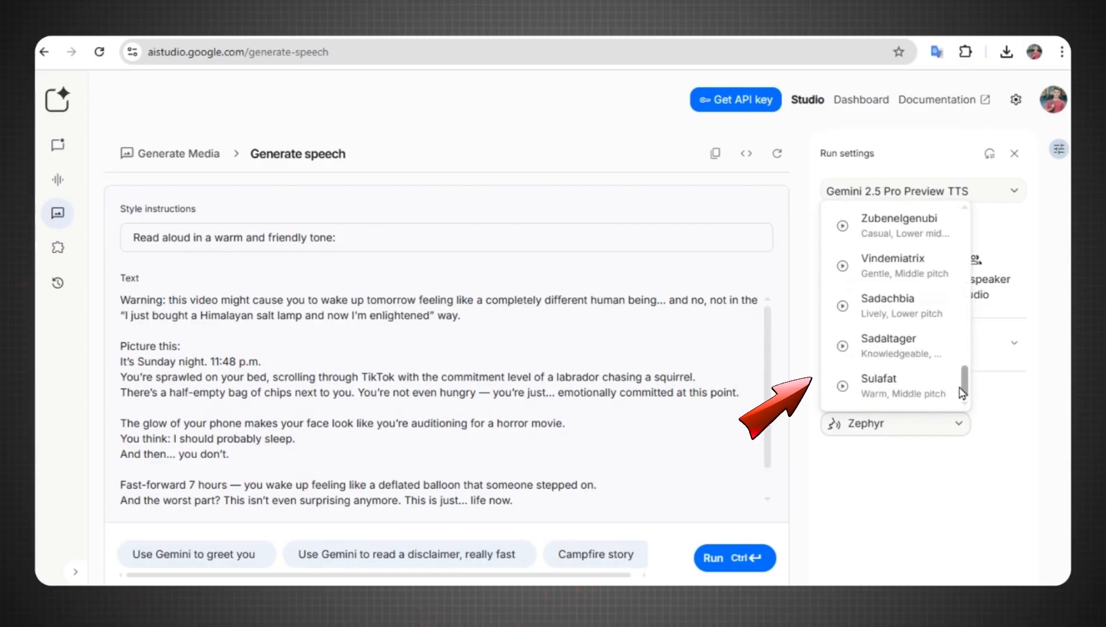
pyautogui.click(845, 268)
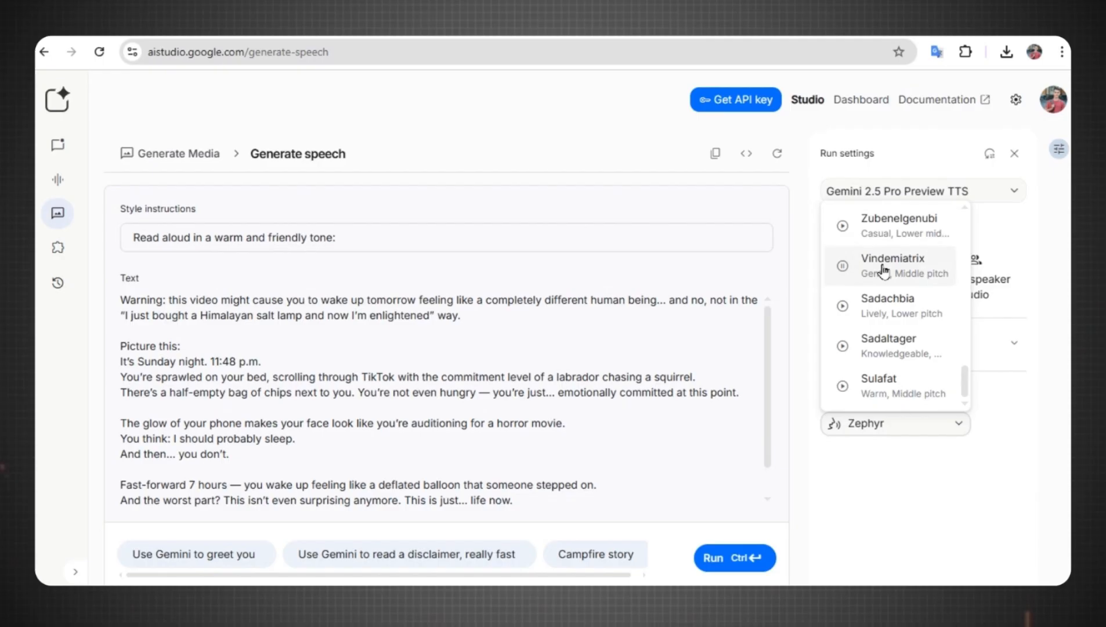
pyautogui.click(843, 228)
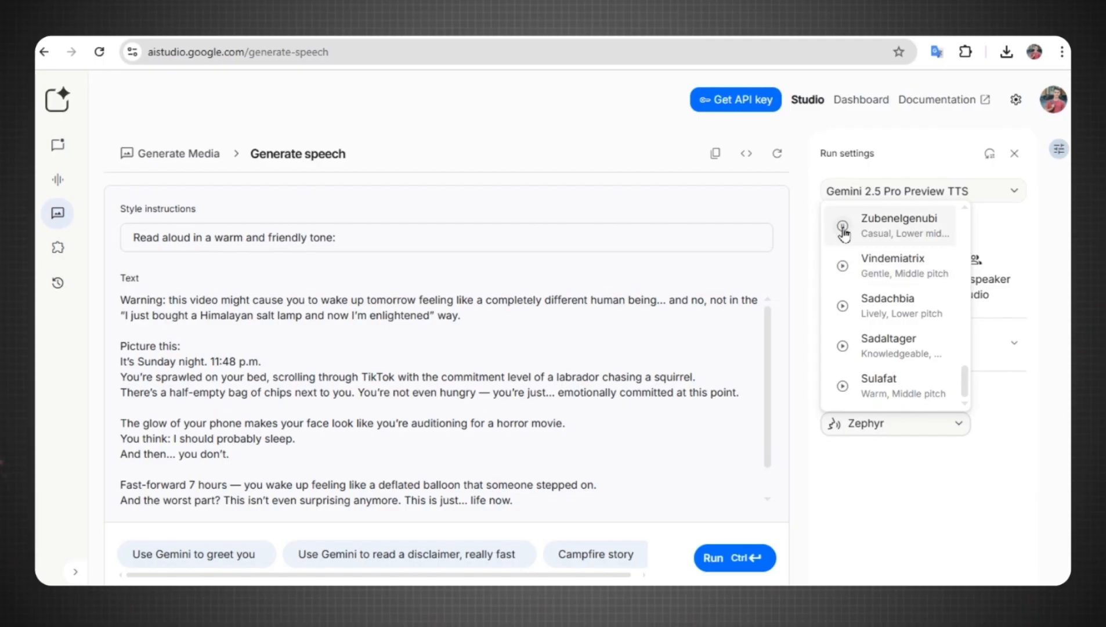
pyautogui.click(881, 224)
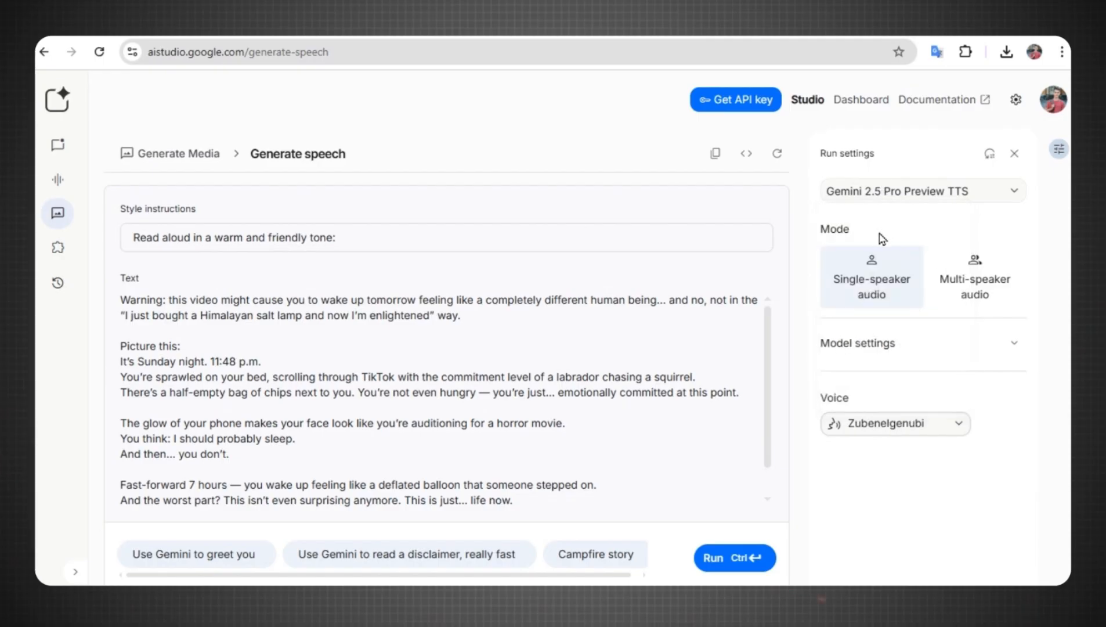
# Generate the speech from the pasted script and download the resulting audio.
pyautogui.click(735, 558)
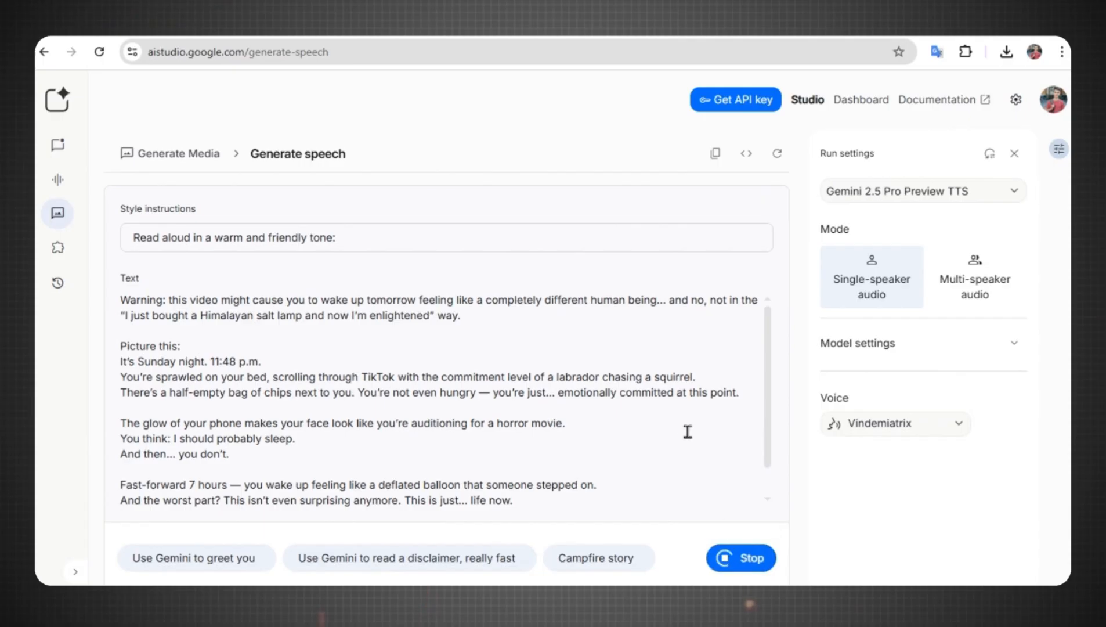
pyautogui.scroll(-2, 762, 406)
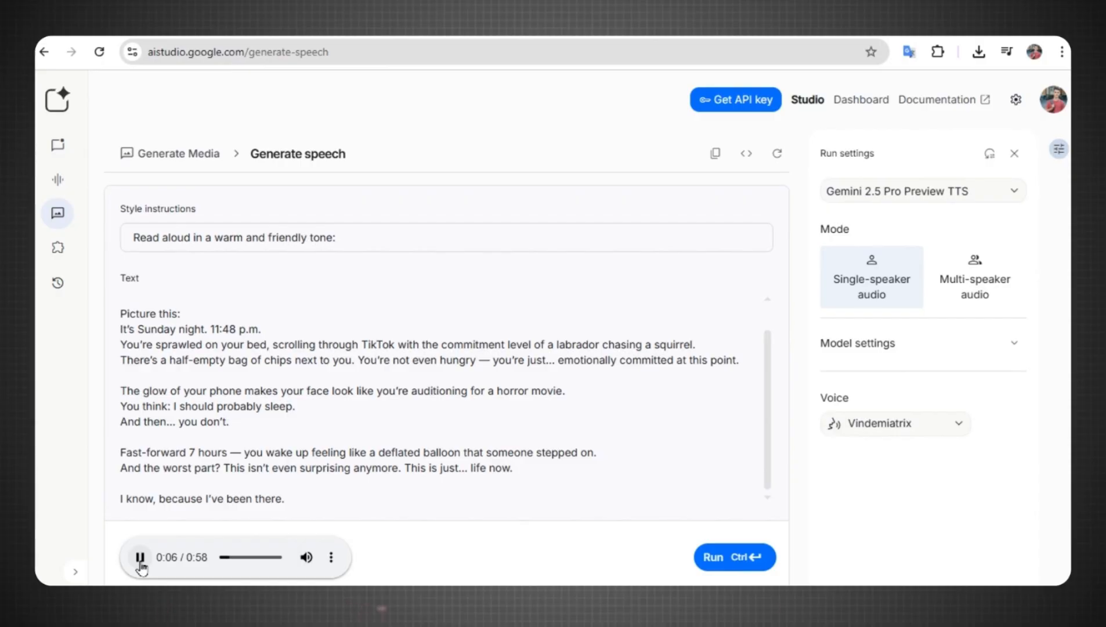
pyautogui.click(326, 560)
pyautogui.click(317, 521)
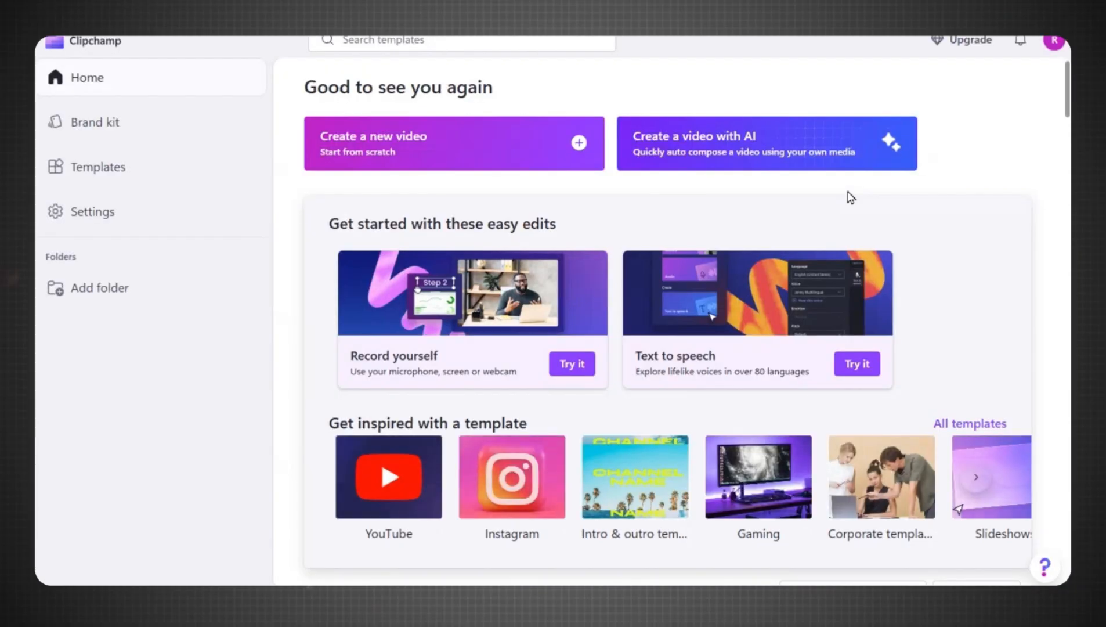
# Start a text-to-speech clip in a new Clipchamp video and browse the available voices, keeping Christopher Multilingual.
pyautogui.click(858, 364)
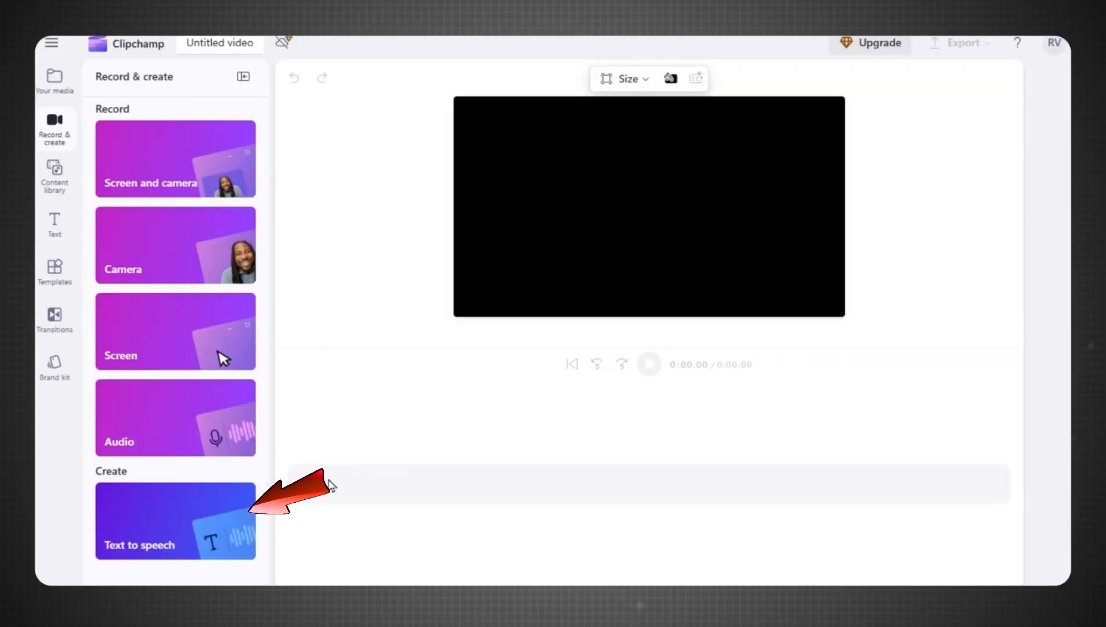
pyautogui.click(983, 199)
pyautogui.scroll(-3, 993, 229)
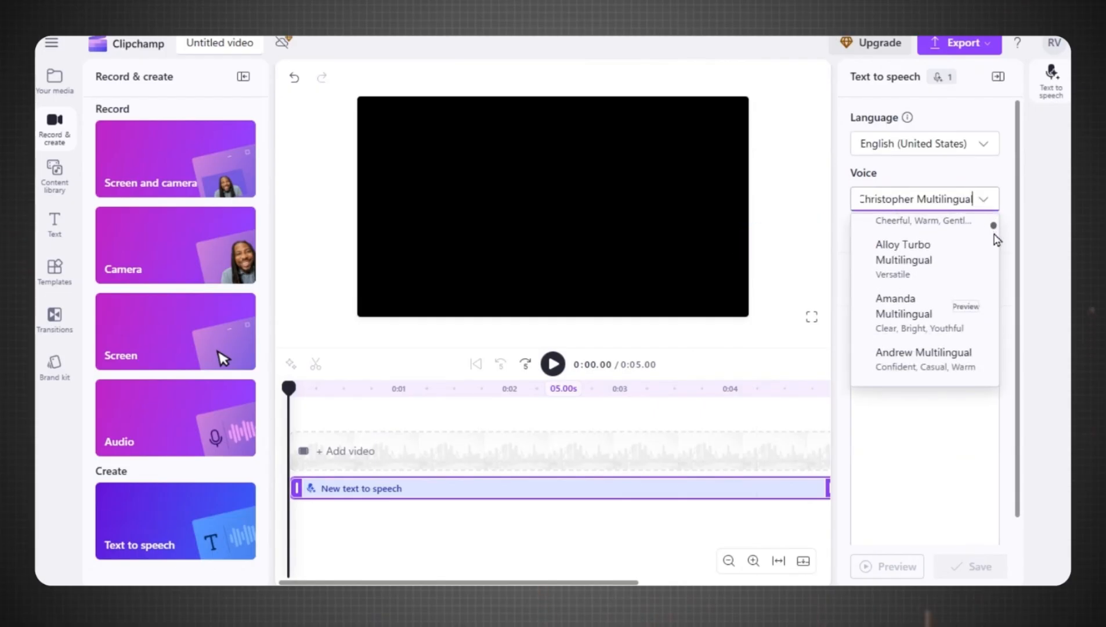
pyautogui.click(1008, 241)
# Paste the script as the text-to-speech text and save the voiceover to the timeline.
pyautogui.click(897, 365)
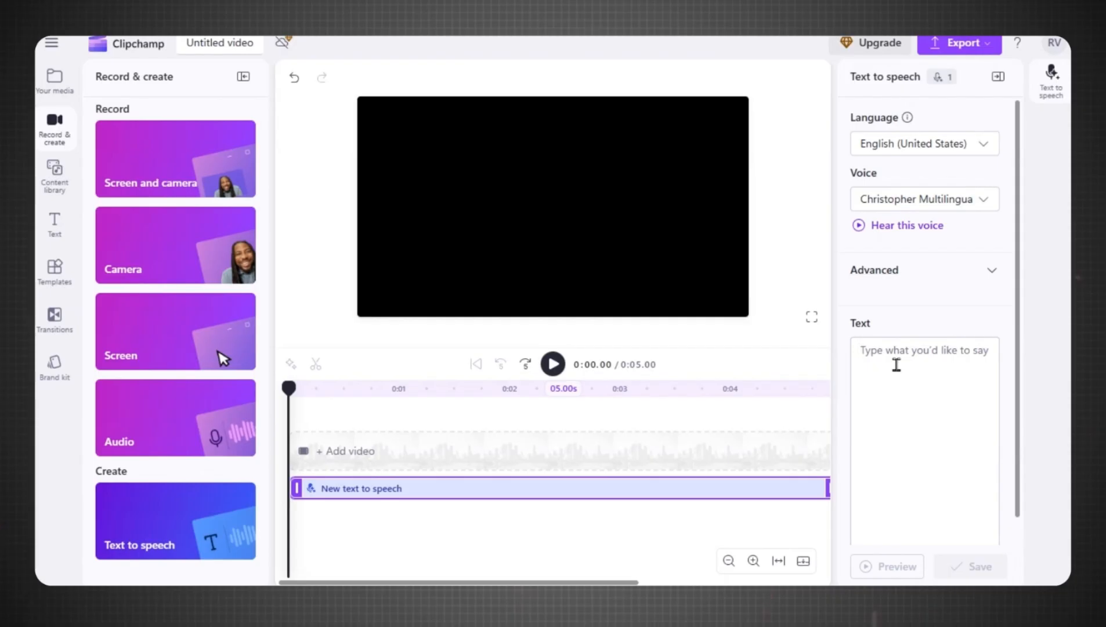
pyautogui.hotkey('ctrl', 'v')
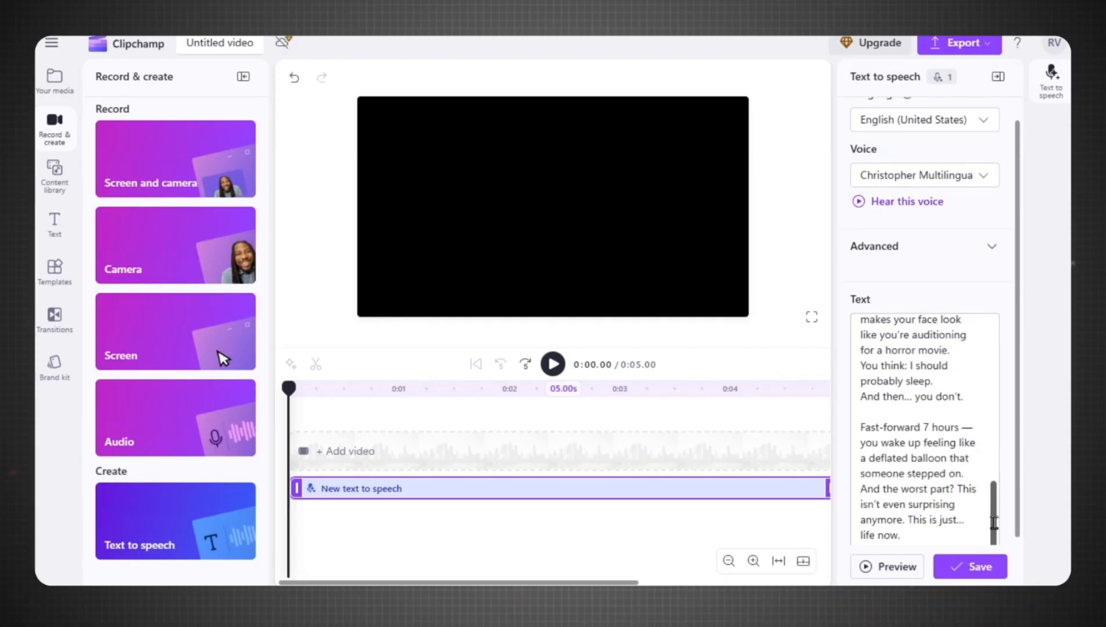
pyautogui.click(975, 567)
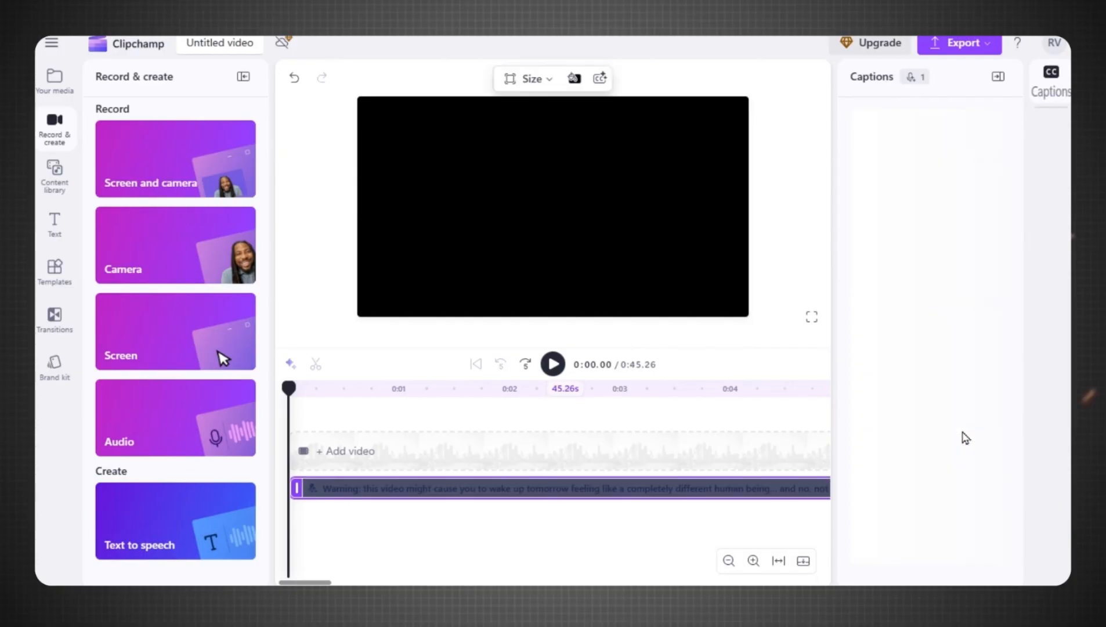
# Play back the voiceover on the timeline and export the project as audio-only.
pyautogui.click(553, 364)
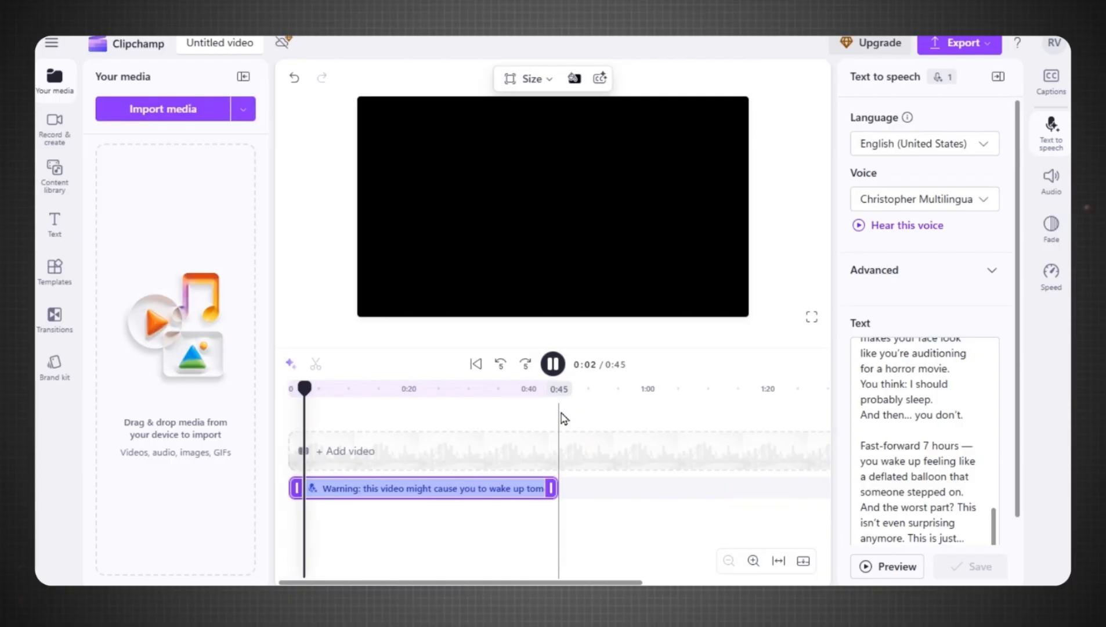
pyautogui.click(960, 47)
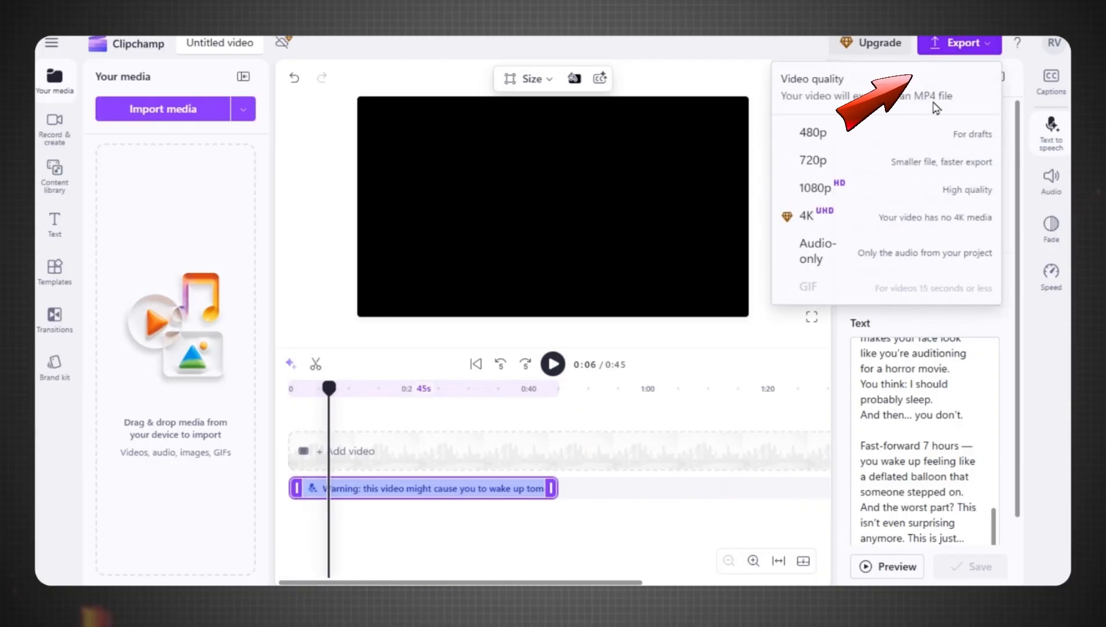
pyautogui.click(844, 258)
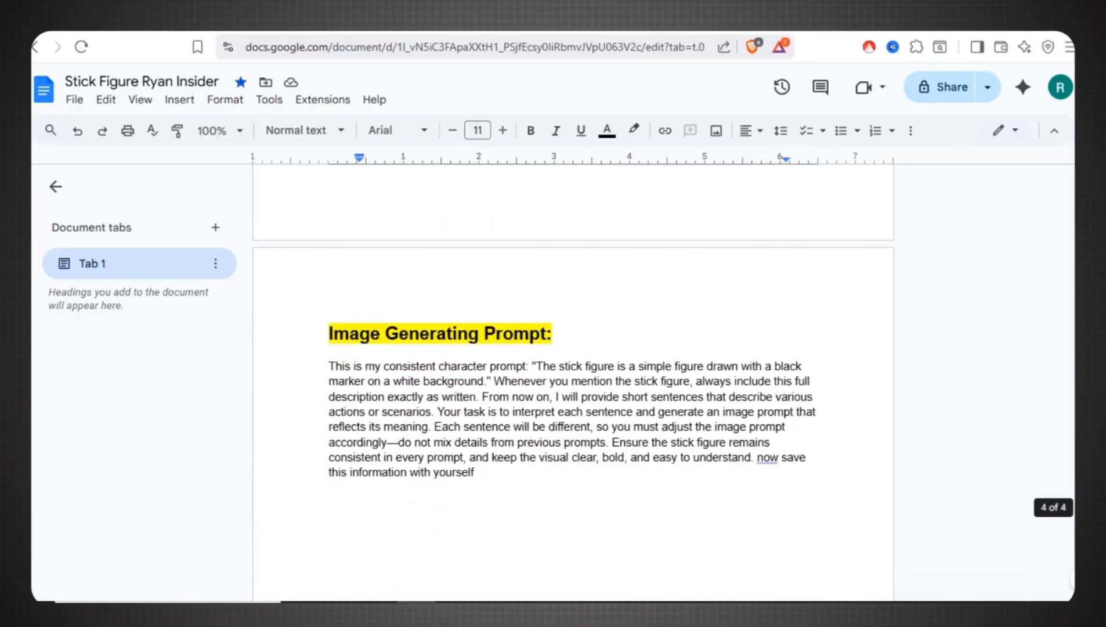
# Copy the stick-figure image generating prompt from the Google Docs document and send it in a new ChatGPT chat.
pyautogui.scroll(-2, 573, 348)
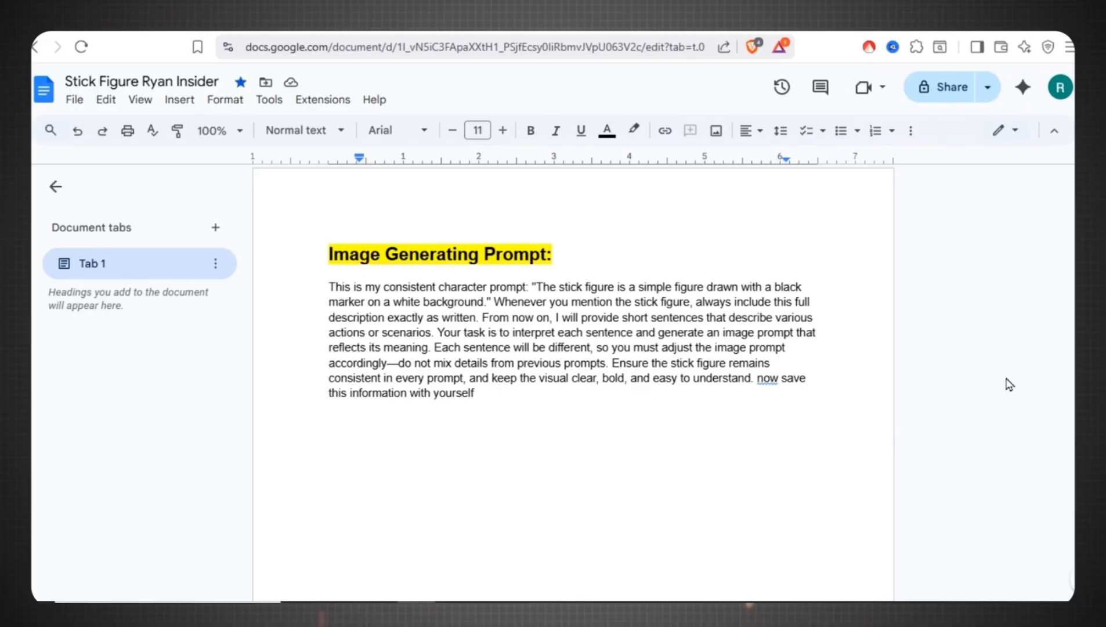
pyautogui.moveTo(363, 419); pyautogui.dragTo(323, 281)
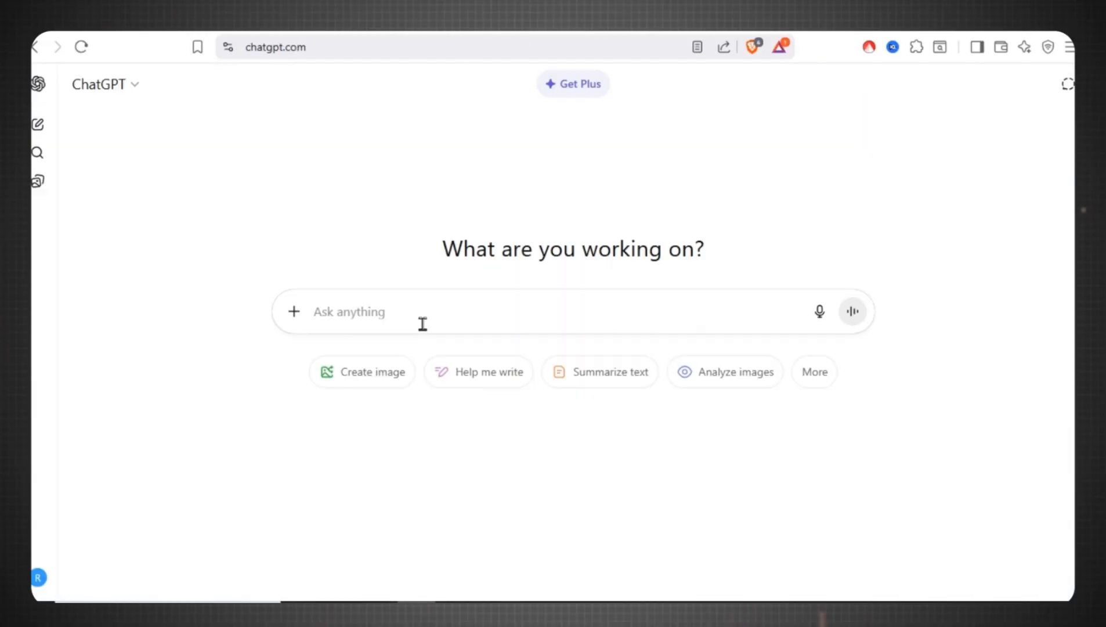
pyautogui.write('This is my consistent character prompt: "The stick figure is a simple figure drawn with a black marker on a white background." Whenever you mention the stick figure, always include this full description exactly as written. From now on, I will provide short sentences that describe various actions or scenarios. Your task is to interpret each sentence and generate an image prompt that reflects its meaning. Each sentence will be different, so you must adjust the image prompt accordingly—do not mix details from previous prompts. Ensure the stick figure remains consistent in every prompt, and keep the visual clear, bold, and easy to understand. now save this information with yourself')
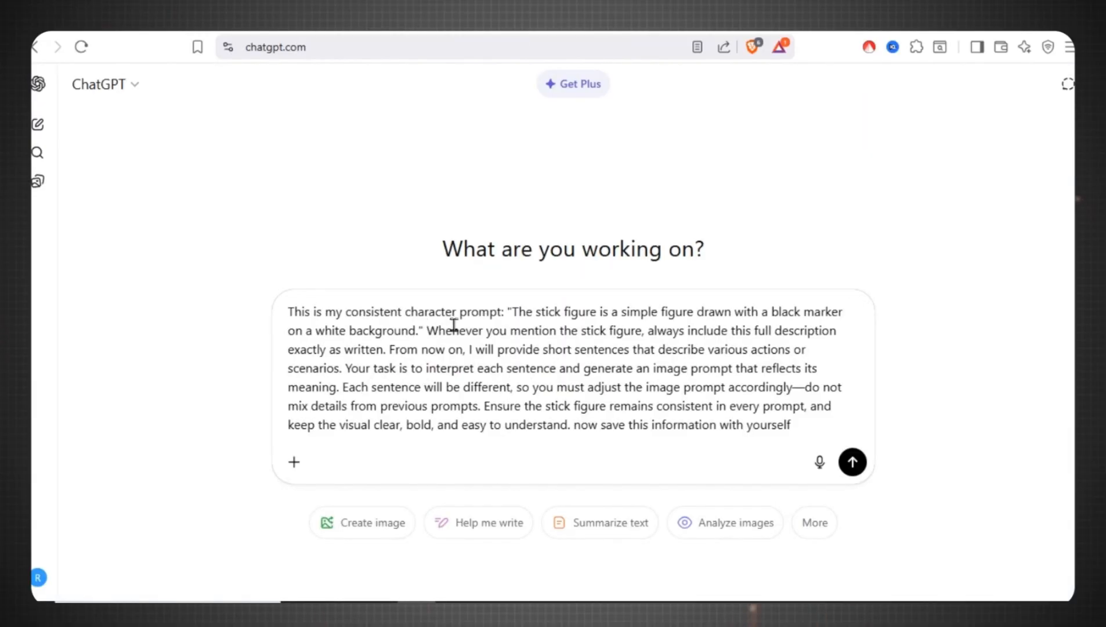
pyautogui.click(862, 463)
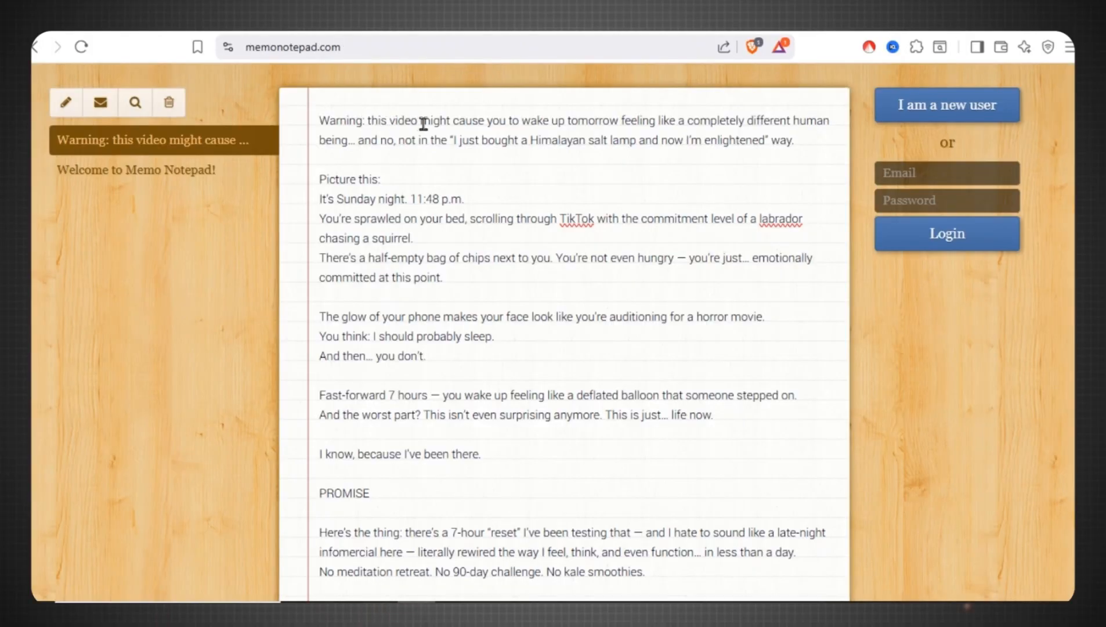
# In the Memo Notepad script, insert line breaks after "tomorrow", "human being…" and "and no,", plus an extra blank line above "Picture this:".
pyautogui.click(621, 120)
pyautogui.press('Return')
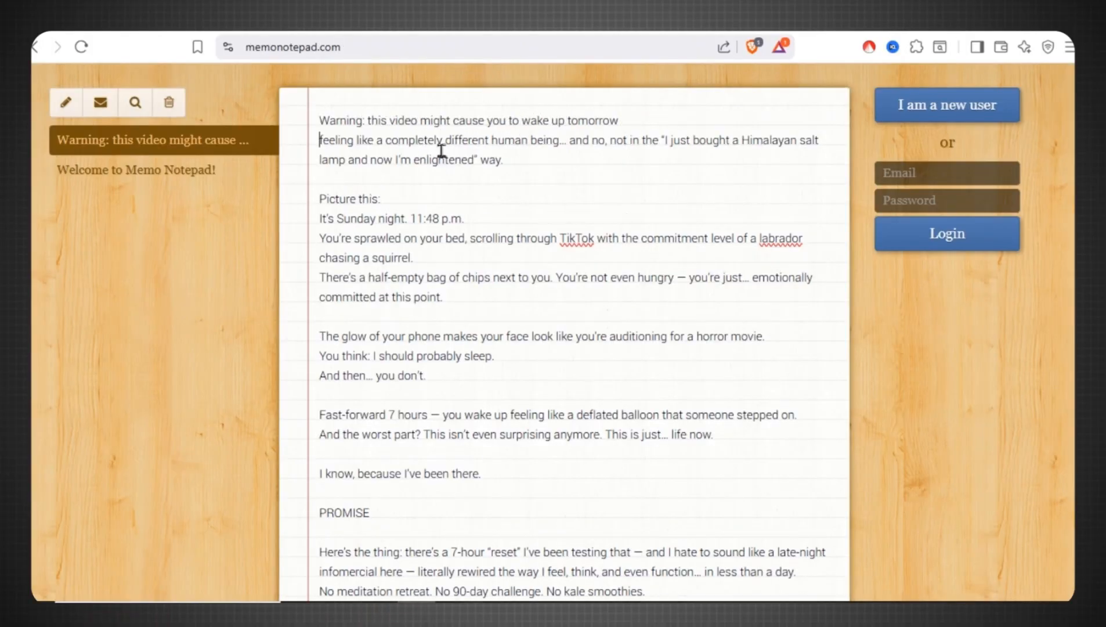
pyautogui.click(570, 144)
pyautogui.press('Return')
pyautogui.click(359, 159)
pyautogui.press('Return')
pyautogui.click(717, 182)
pyautogui.press('Return')
pyautogui.click(386, 239)
pyautogui.press('Return')
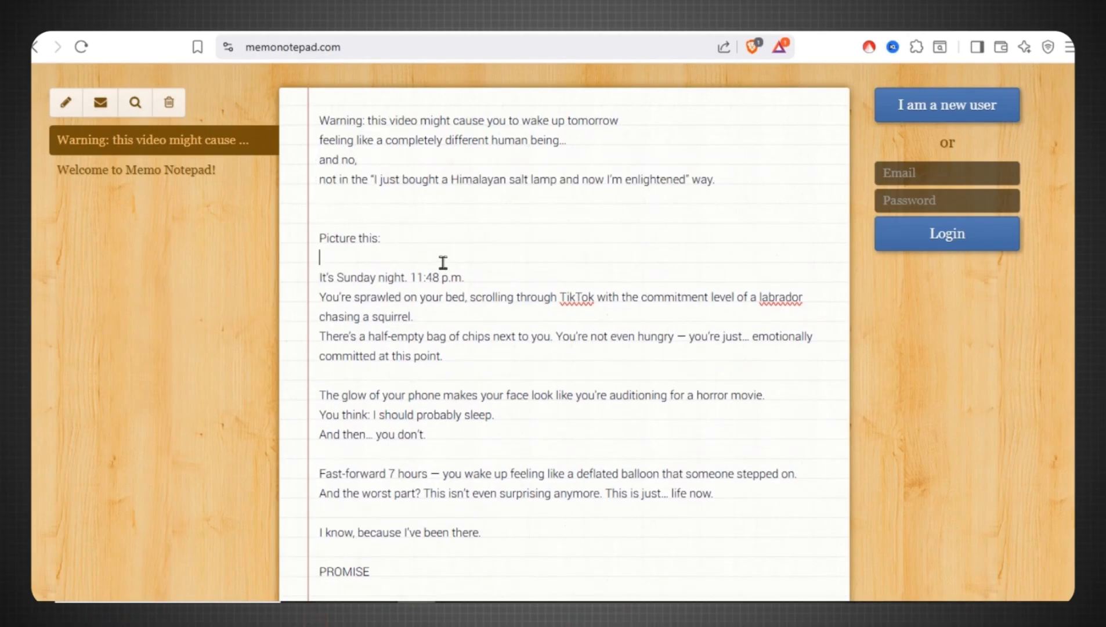
pyautogui.press('BackSpace')
# Break the sprawled-on-your-bed sentence into short lines after "bed," and "TikTok".
pyautogui.click(469, 279)
pyautogui.press('Return')
pyautogui.scroll(-1, 545, 238)
pyautogui.click(445, 231)
pyautogui.press('Return')
pyautogui.click(783, 254)
pyautogui.press('Return')
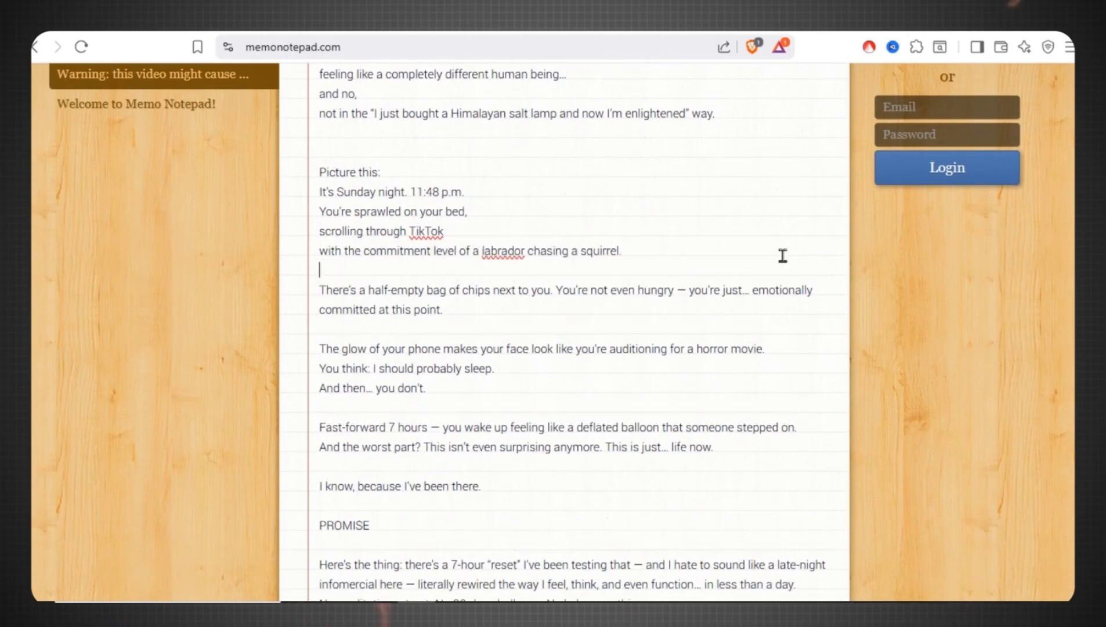
pyautogui.press('BackSpace')
# Send ChatGPT the script lines "this video might cause you to wake up tomorrow" and "feeling like a completely different human being…".
pyautogui.moveTo(368, 121); pyautogui.dragTo(633, 128)
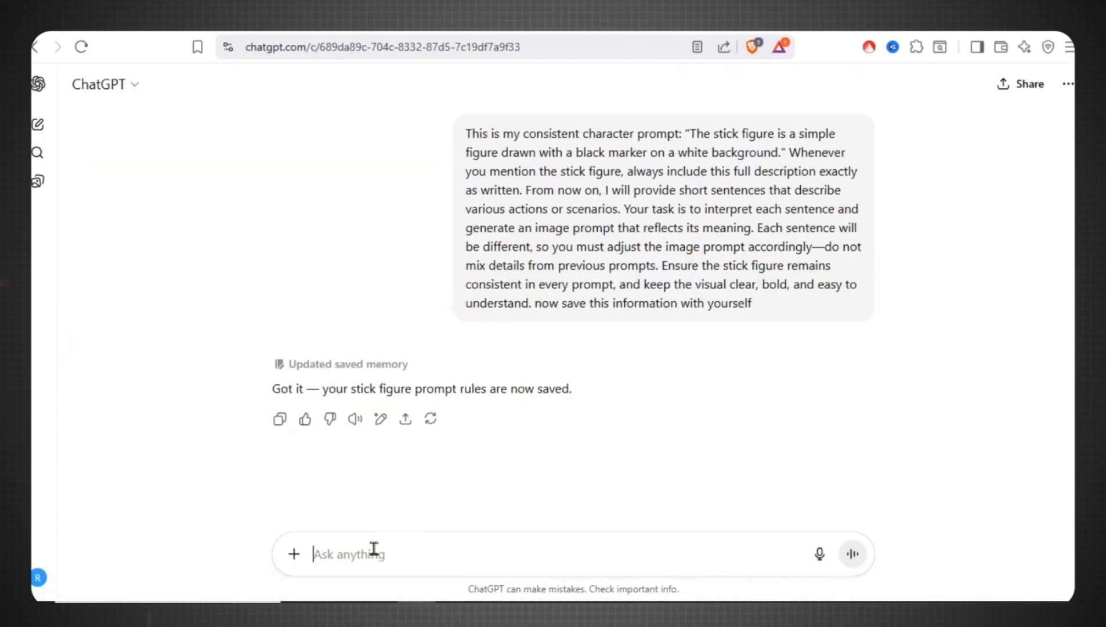
pyautogui.write('this video might cause you to wake up tomorrow')
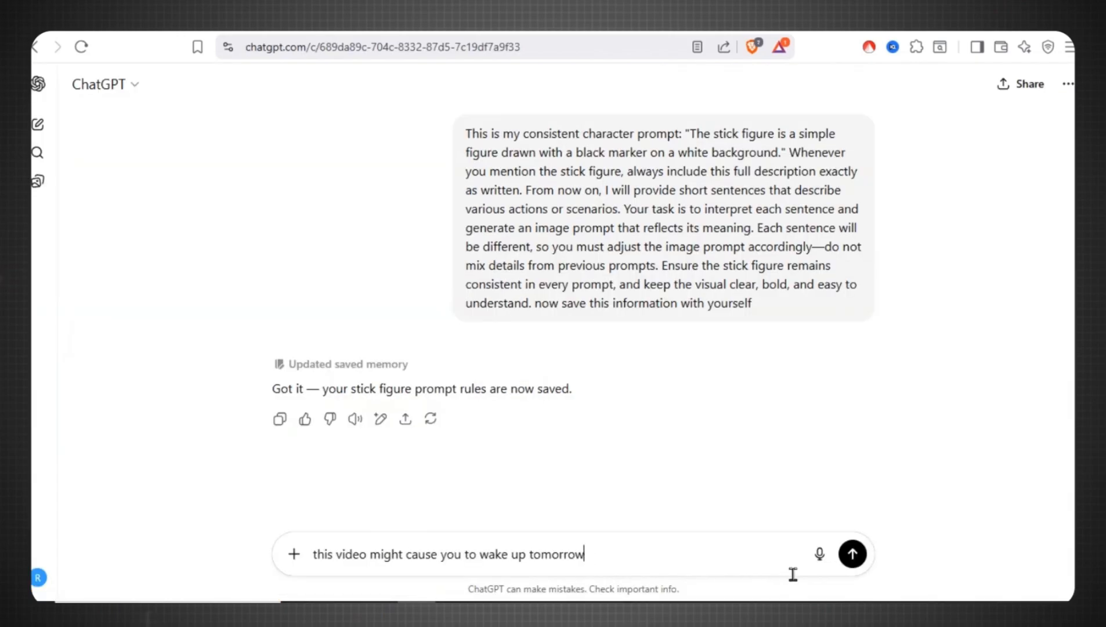
pyautogui.click(851, 553)
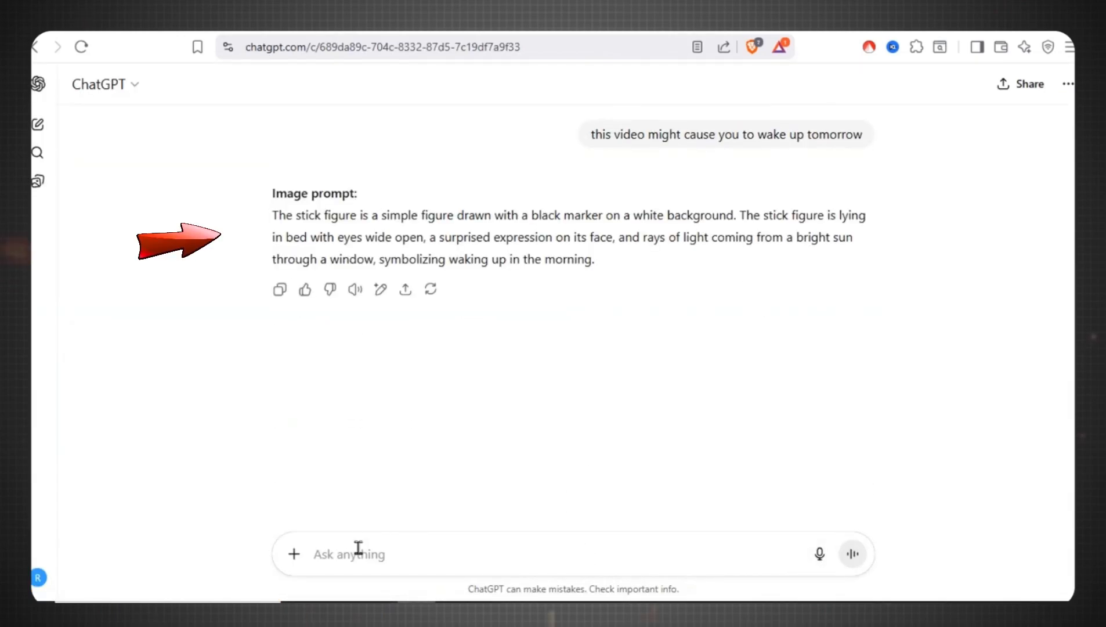
pyautogui.click(358, 549)
pyautogui.write('feeling like a completely different human being...')
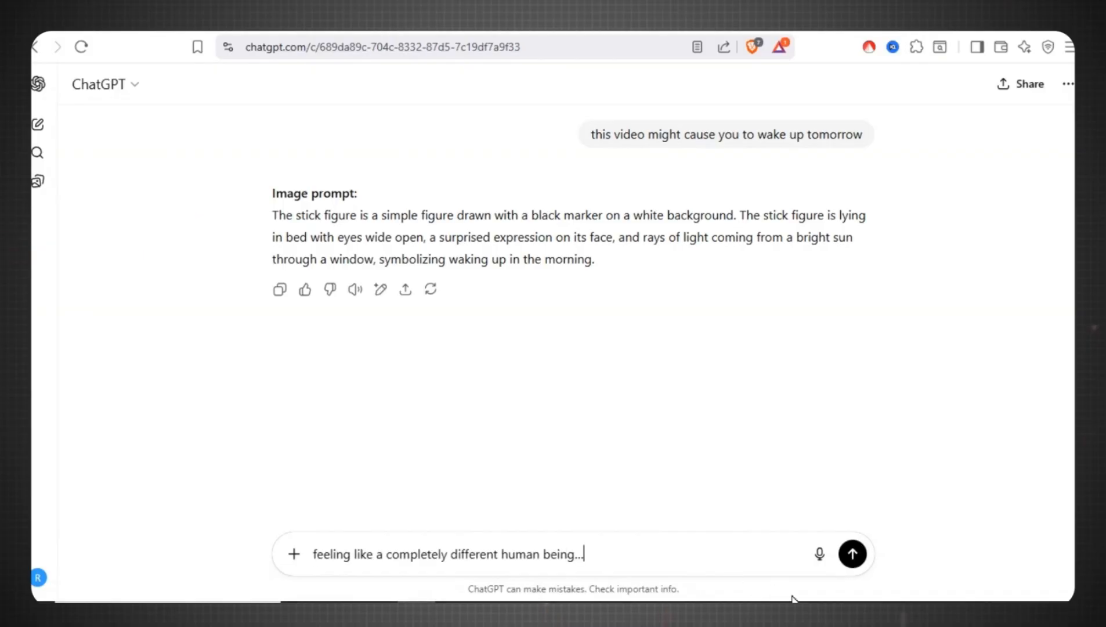
pyautogui.click(852, 554)
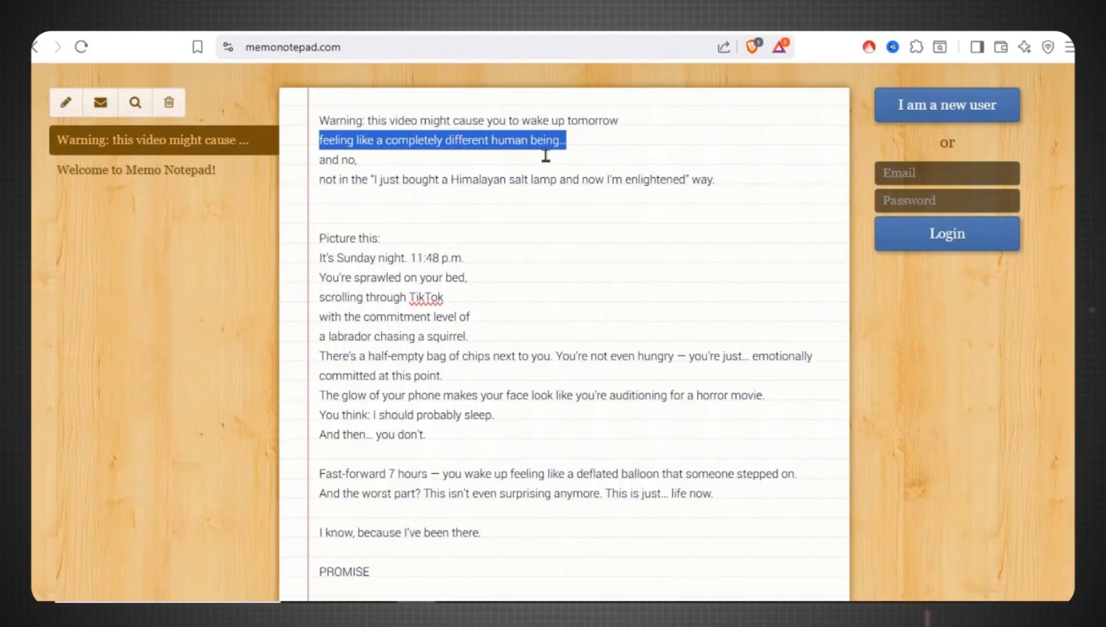
# Send ChatGPT the script lines "not in the 'I just bought a Himalayan salt lamp and now I'm enlightened' way." and "It's Sunday night. 11:48 p.m.".
pyautogui.click(388, 202)
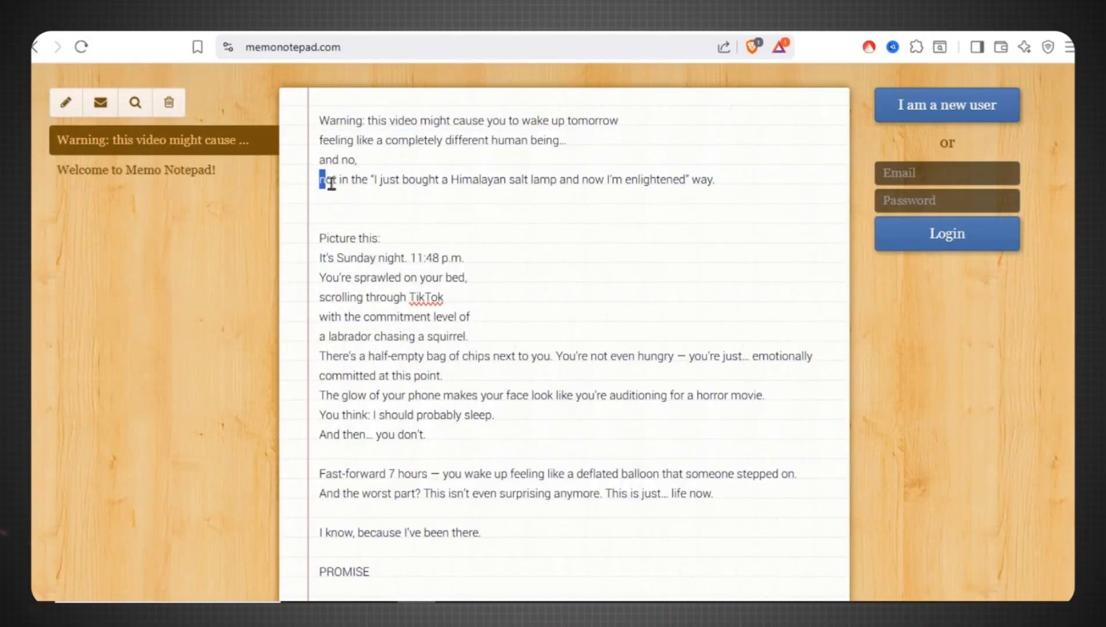
pyautogui.moveTo(331, 183); pyautogui.dragTo(716, 180)
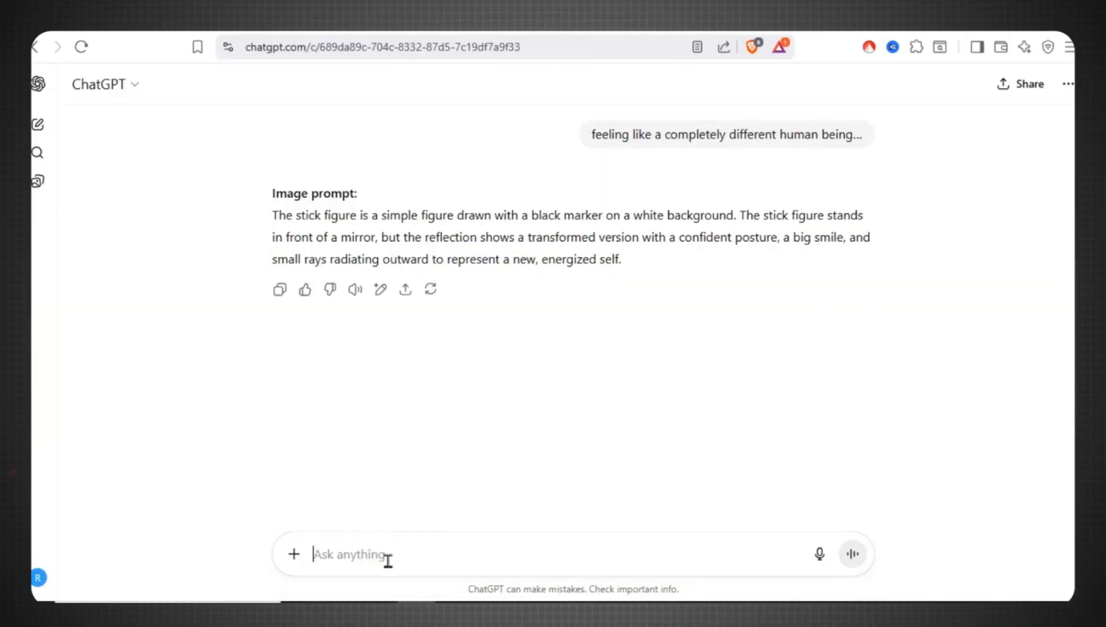
pyautogui.write('not in the "I just bought a Himalayan salt lamp and now I\'m enlightened" way.')
pyautogui.press('Return')
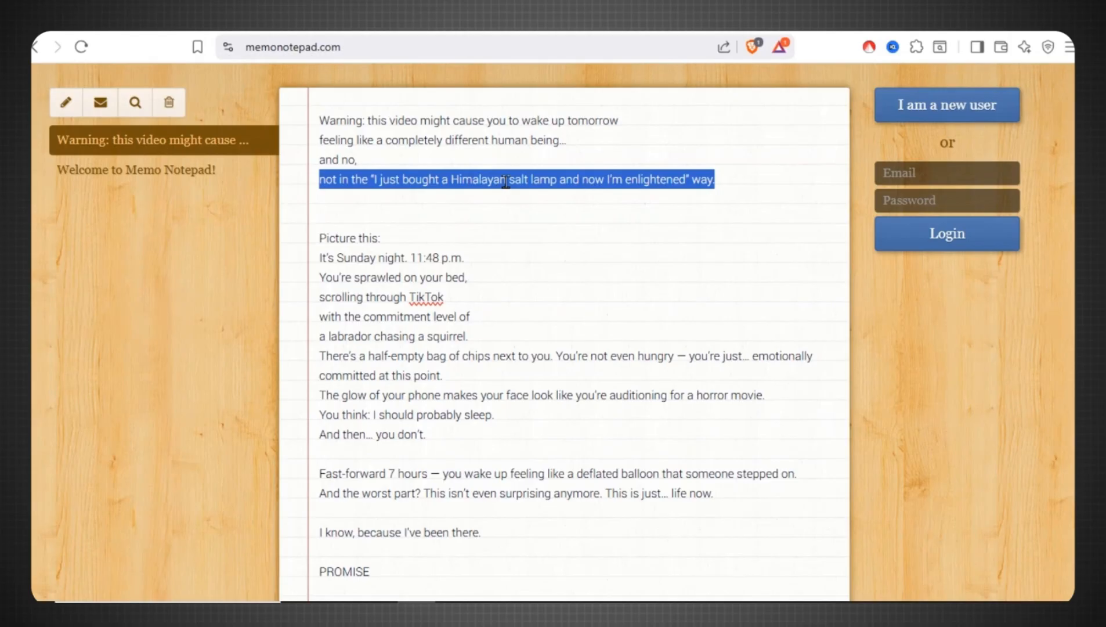
pyautogui.click(432, 252)
pyautogui.moveTo(336, 255); pyautogui.dragTo(498, 256)
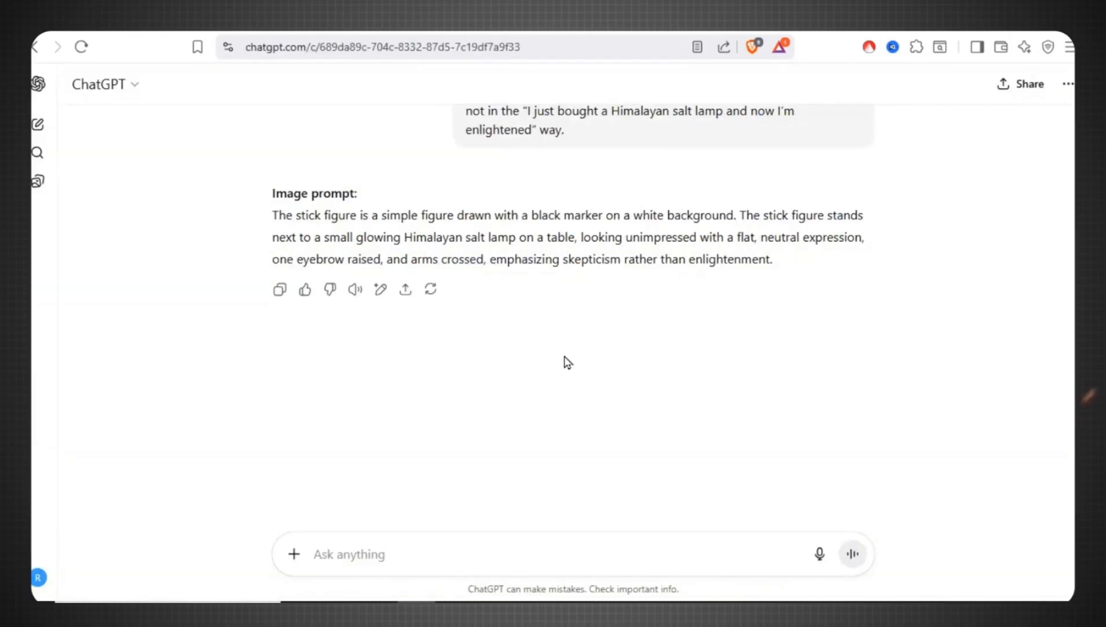
pyautogui.write("It's Sunday night. 11:48 p.m.")
pyautogui.press('Return')
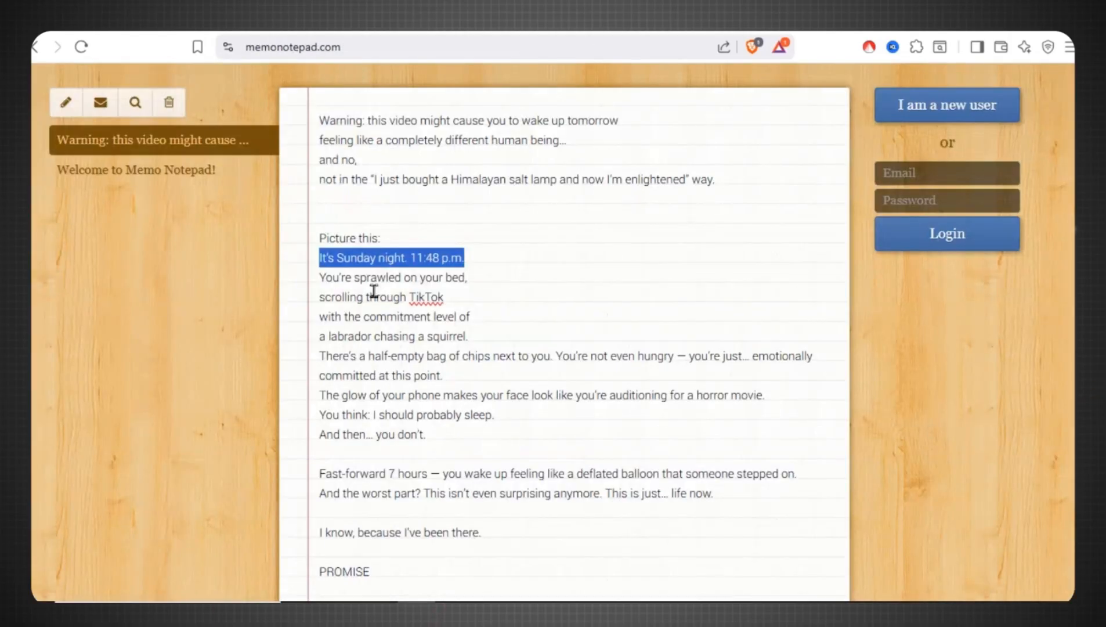
# Copy the script lines "You're sprawled on your bed," and "scrolling through TikTok" and send each to ChatGPT for an image prompt.
pyautogui.moveTo(318, 279); pyautogui.dragTo(466, 279)
pyautogui.write("You're sprawled on your bed,")
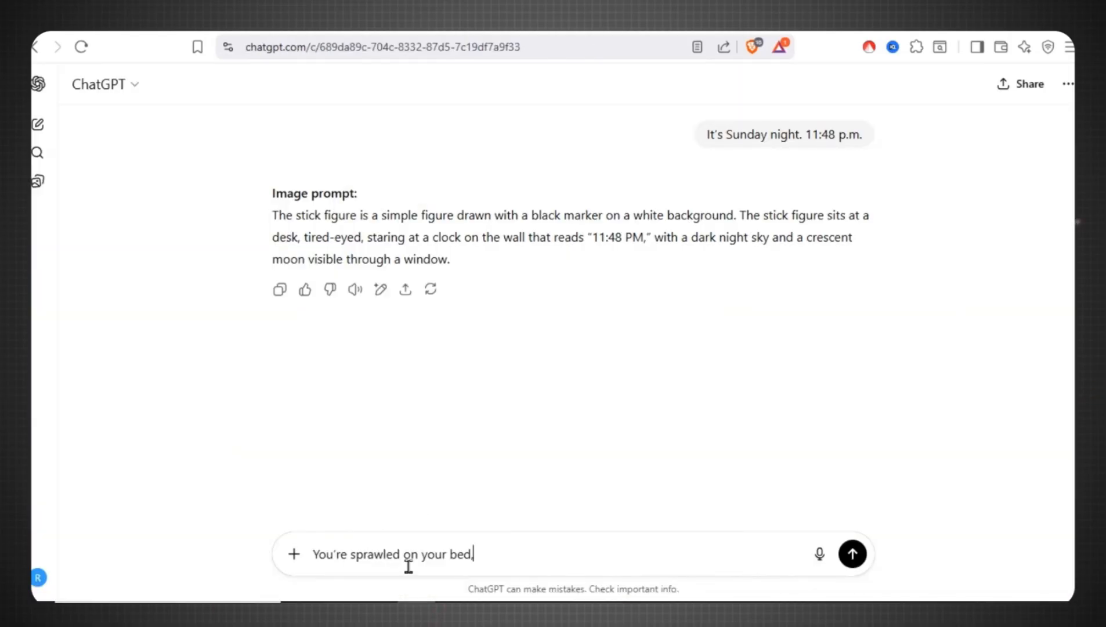
pyautogui.press('Return')
pyautogui.moveTo(319, 297); pyautogui.dragTo(425, 296)
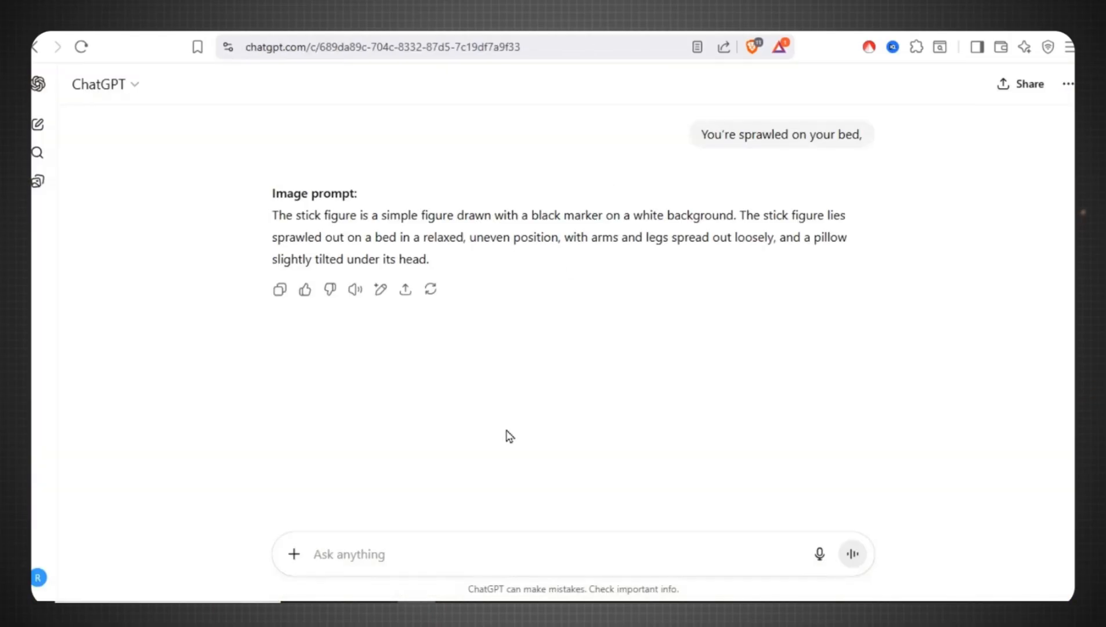
pyautogui.write('scrolling through TikTok')
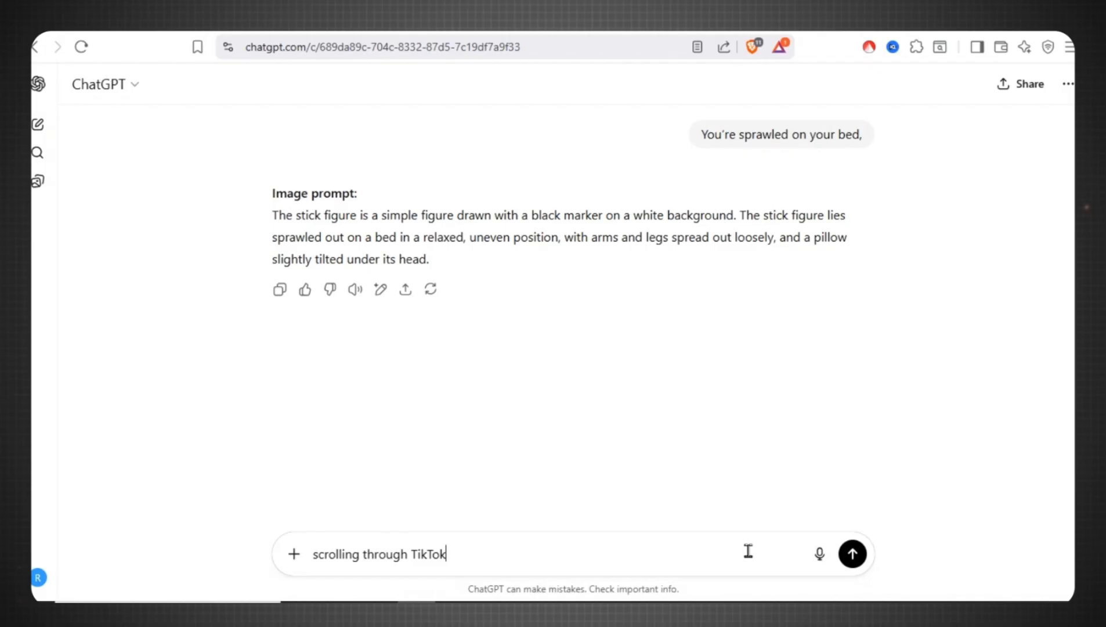
pyautogui.press('Return')
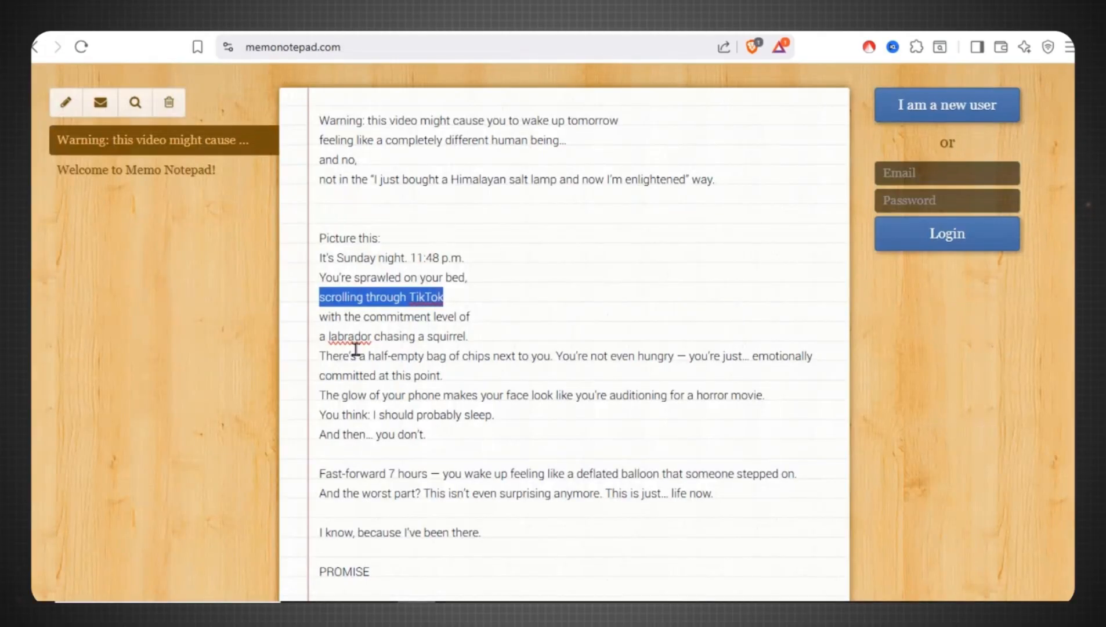
# Review the image prompts generated for each script line in the ChatGPT conversation.
pyautogui.moveTo(318, 314); pyautogui.dragTo(467, 314)
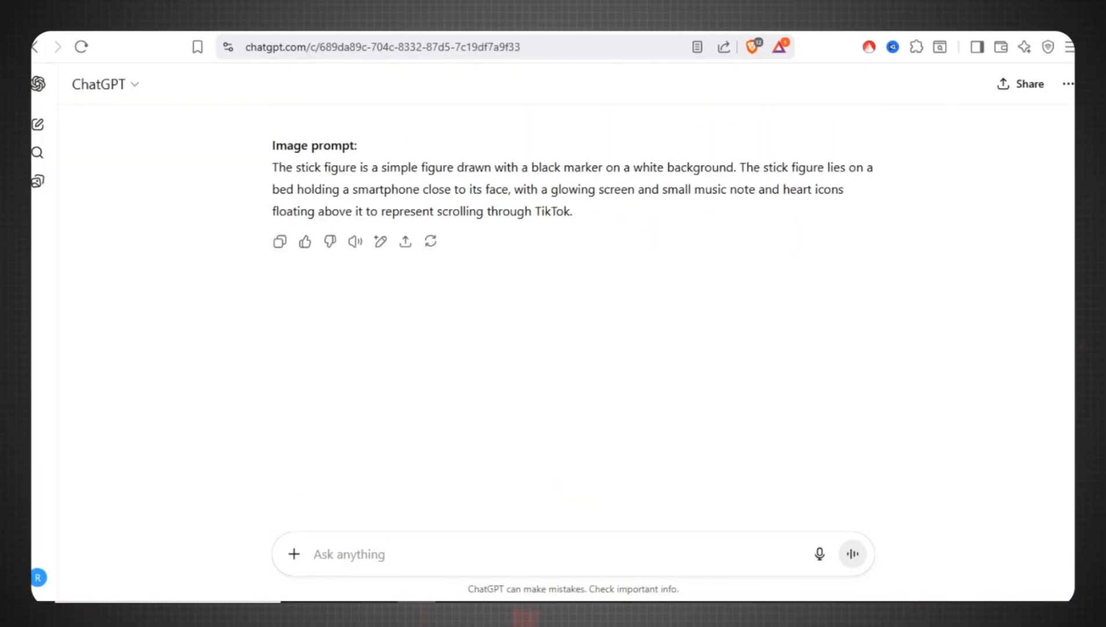
pyautogui.scroll(15, 573, 313)
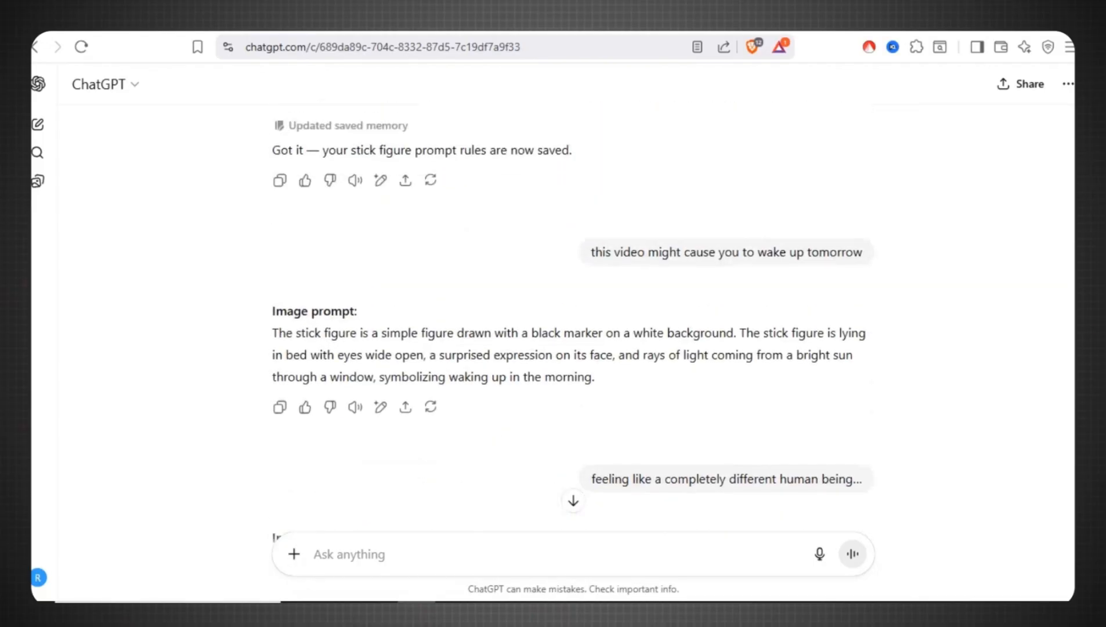
pyautogui.scroll(1, 574, 313)
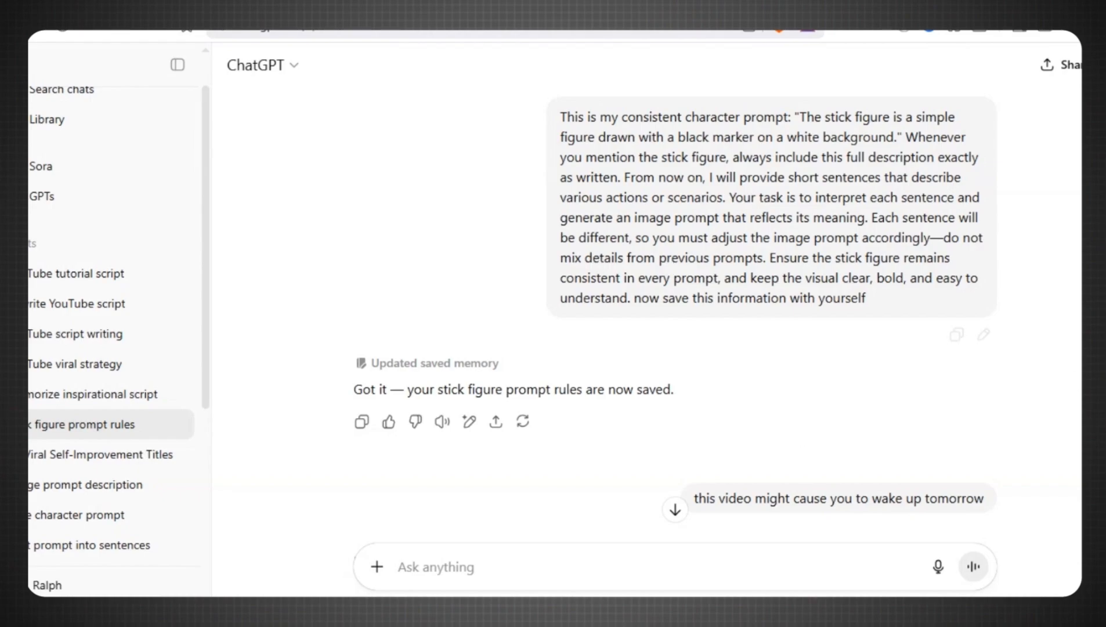
pyautogui.scroll(-20, 673, 290)
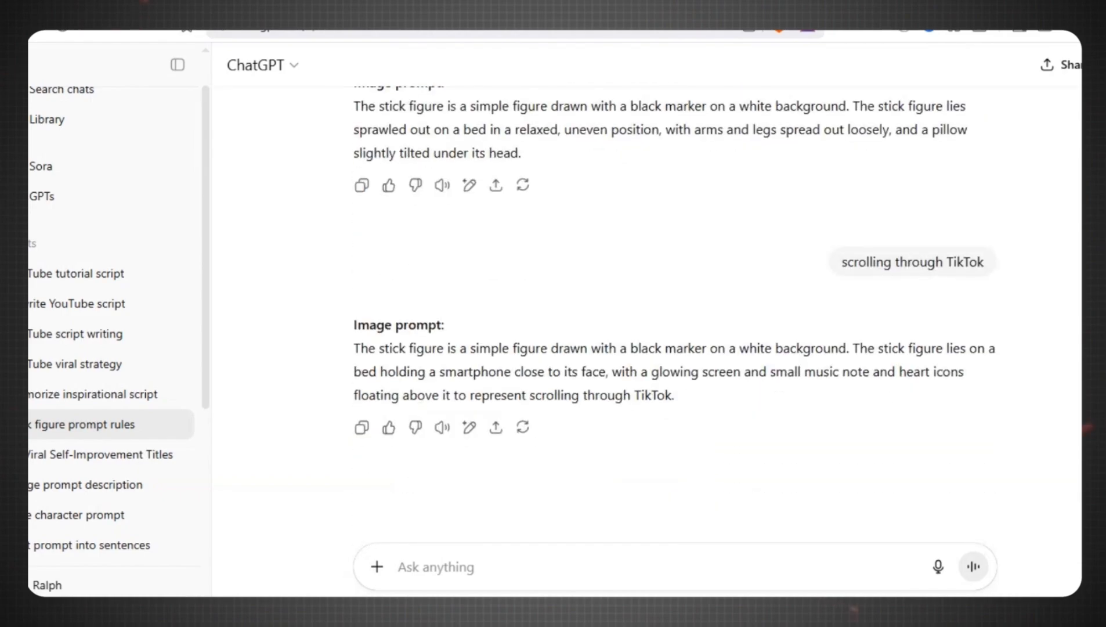
pyautogui.scroll(15, 673, 313)
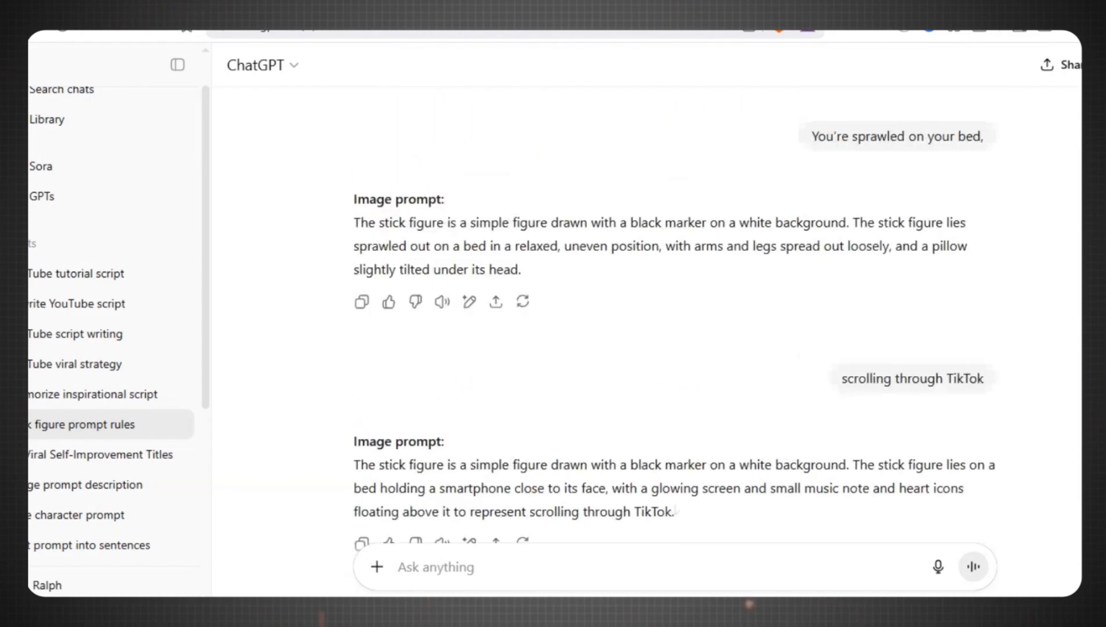
pyautogui.scroll(15, 936, 106)
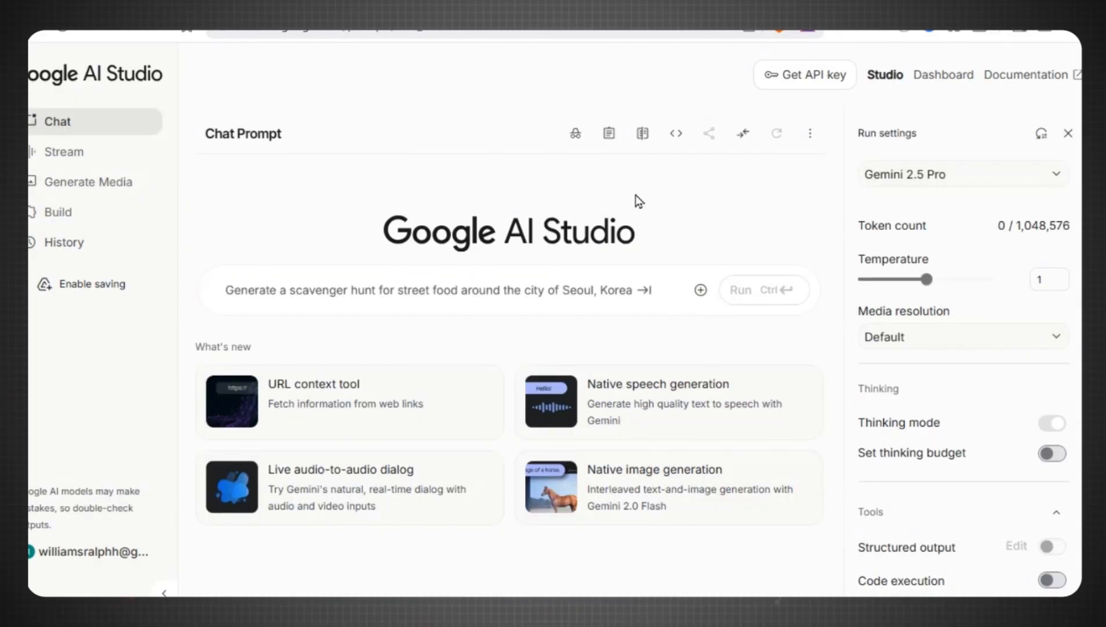
# Open Imagen image generation in Google AI Studio, set the aspect ratio to 16:9 and dismiss the quota notice.
pyautogui.click(91, 184)
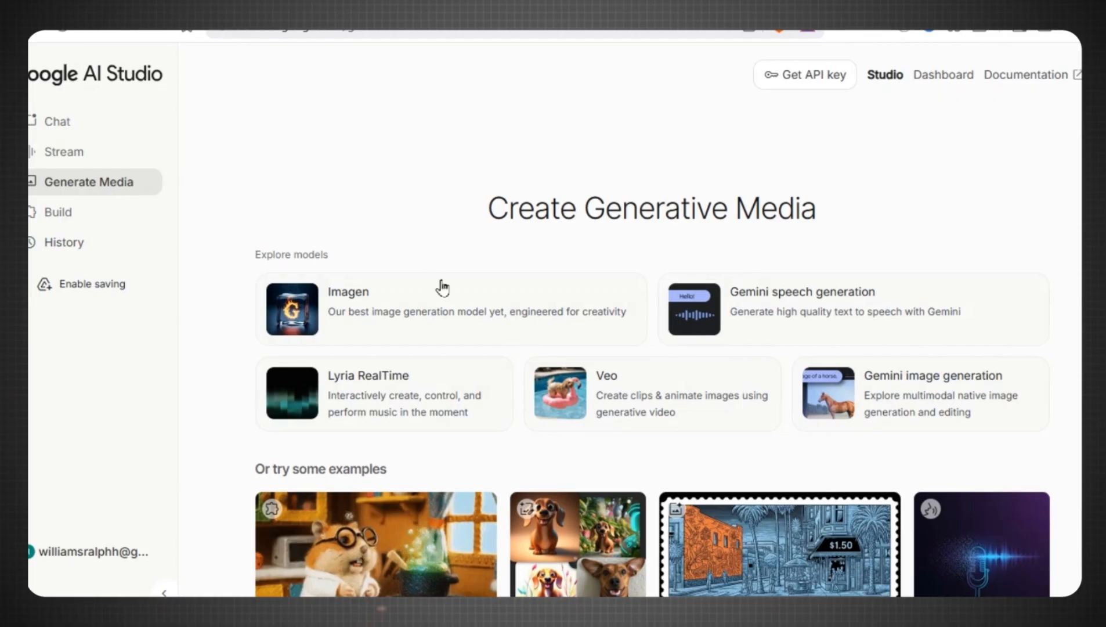
pyautogui.click(462, 300)
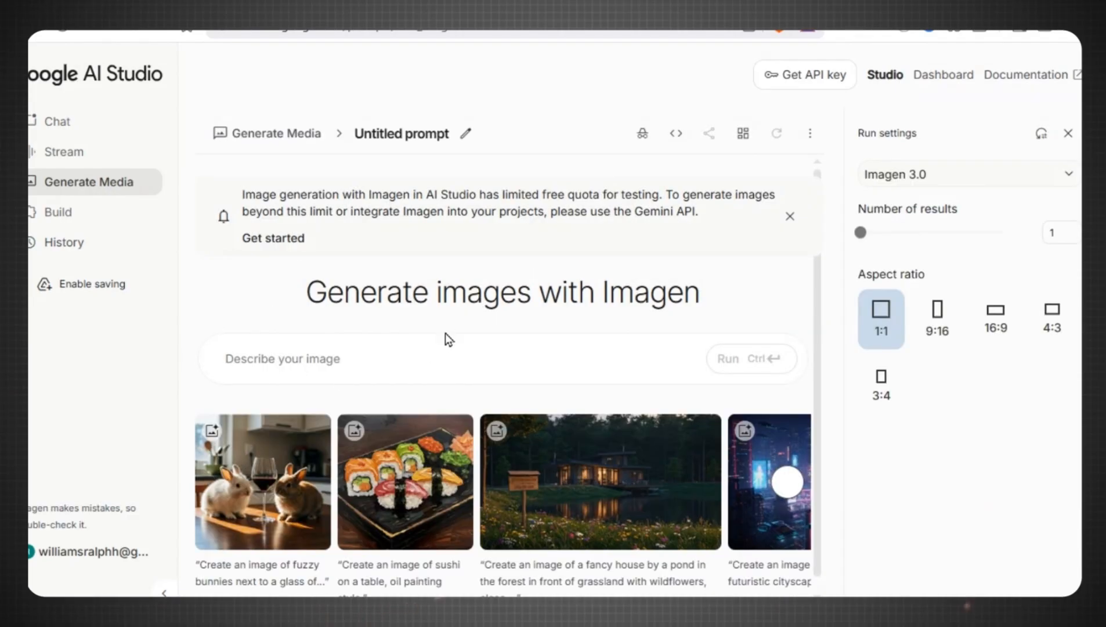
pyautogui.click(1000, 325)
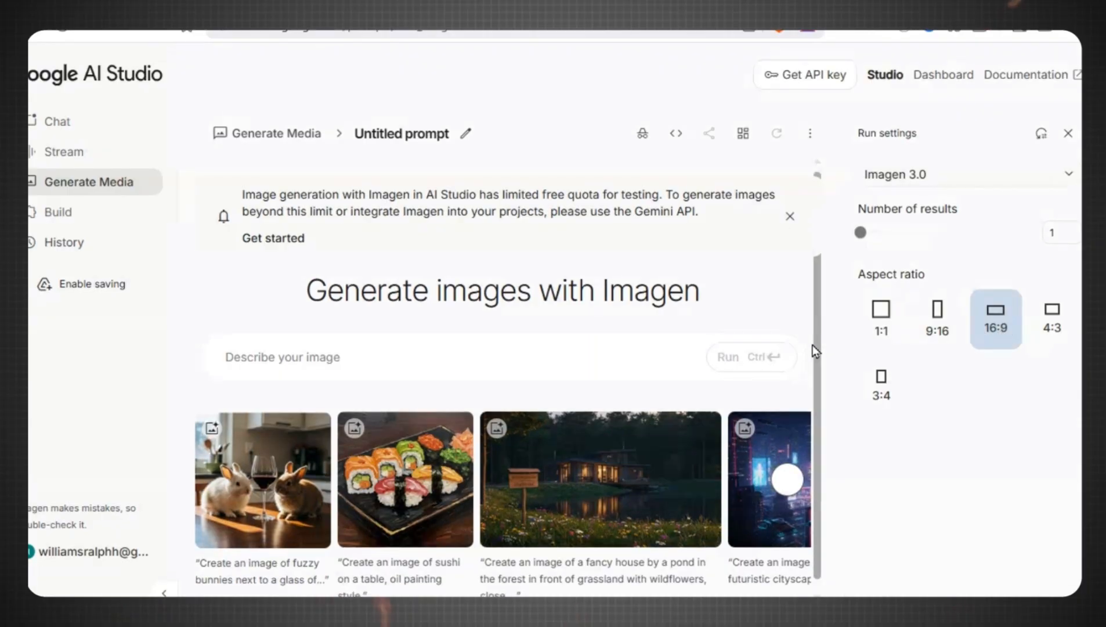
pyautogui.click(789, 216)
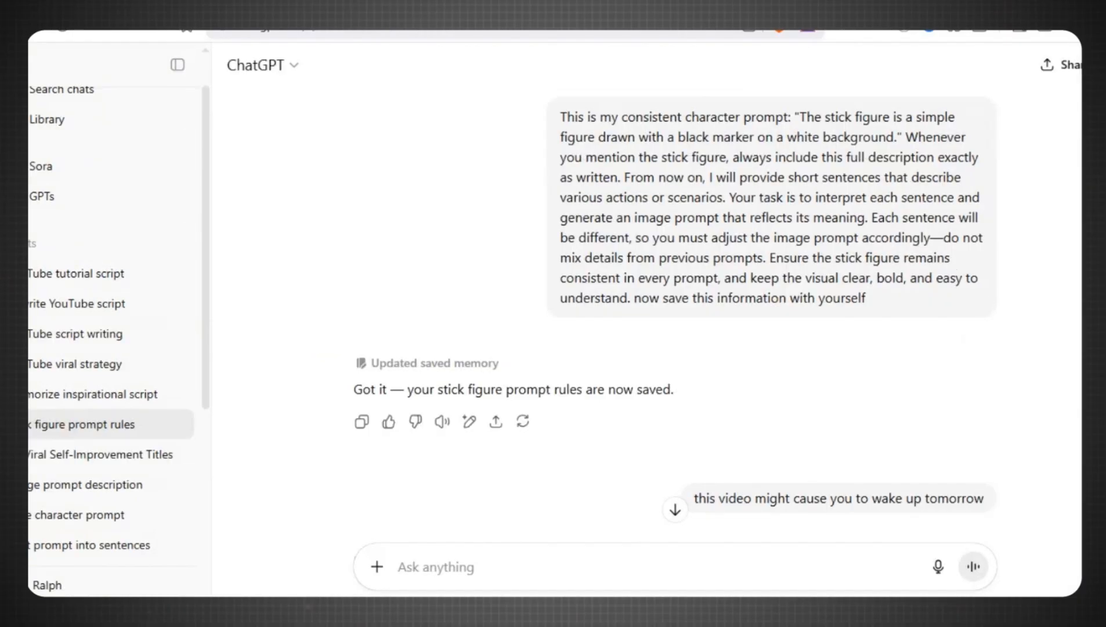
# Copy ChatGPT's image prompt for "this video might cause you to wake up tomorrow" into Imagen and generate four 16:9 images.
pyautogui.scroll(-5, 675, 316)
pyautogui.scroll(3, 675, 316)
pyautogui.scroll(-1, 675, 316)
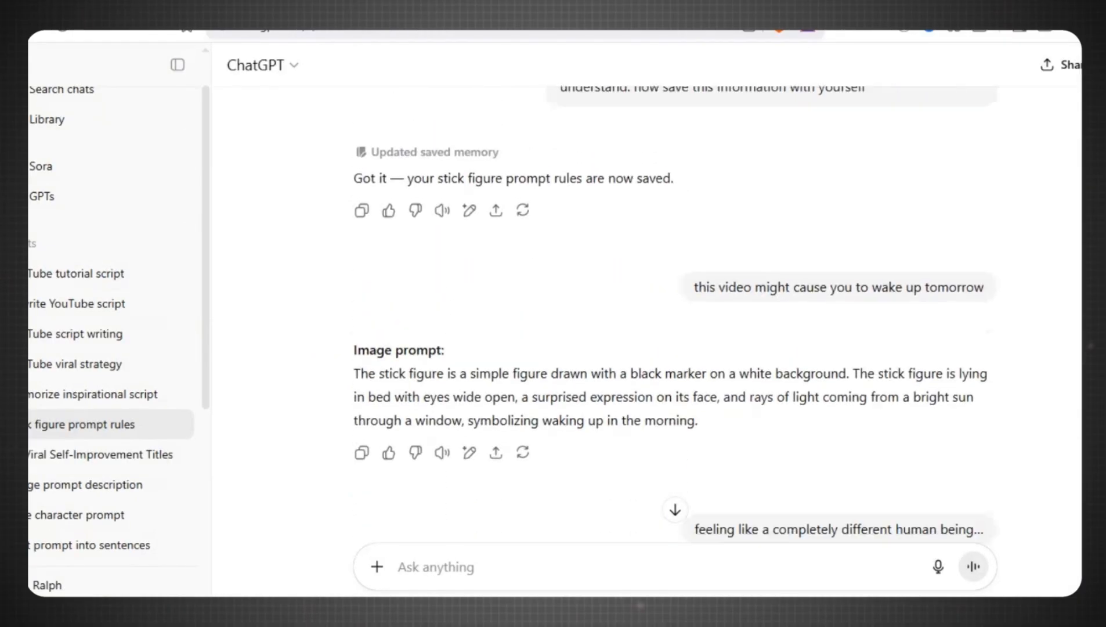
pyautogui.scroll(-3, 910, 319)
pyautogui.moveTo(717, 279); pyautogui.dragTo(345, 233)
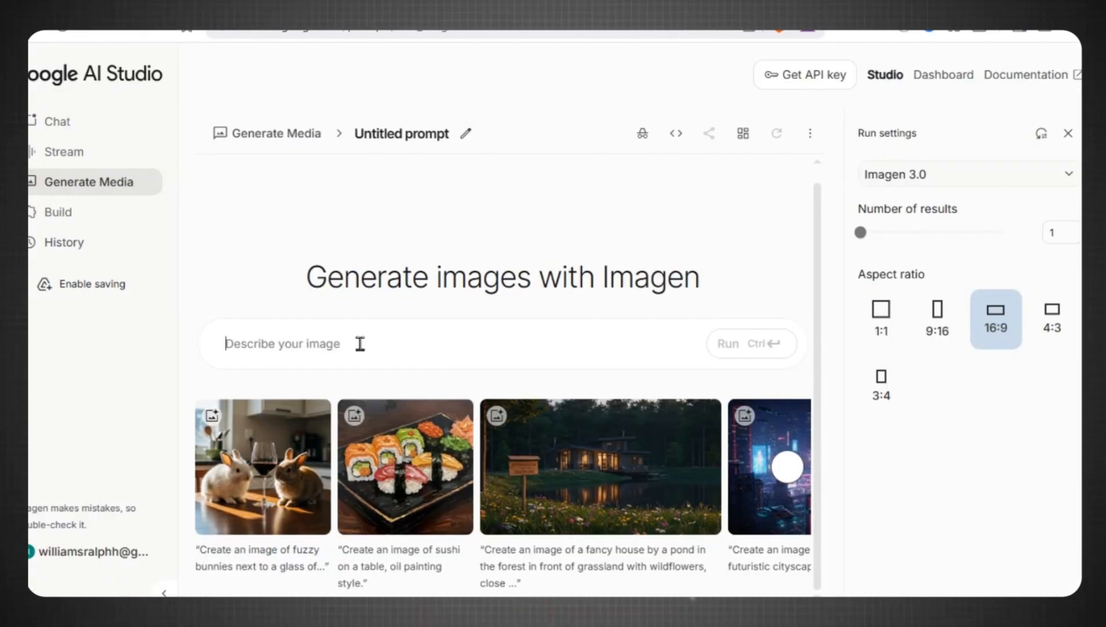
pyautogui.write('The stick figure is a simple figure drawn with a black marker on a white background. The stick figure is lying in bed with eyes wide open, a surprised expression on its face, and rays of light coming from a bright sun through a window, symbolizing waking up in the morning.')
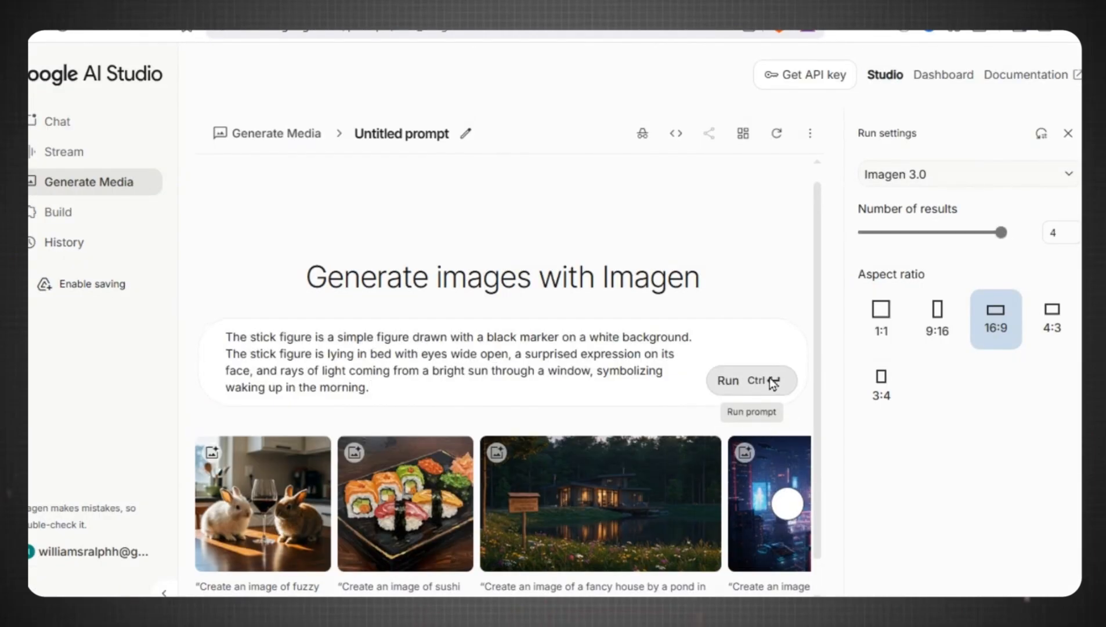
pyautogui.click(738, 380)
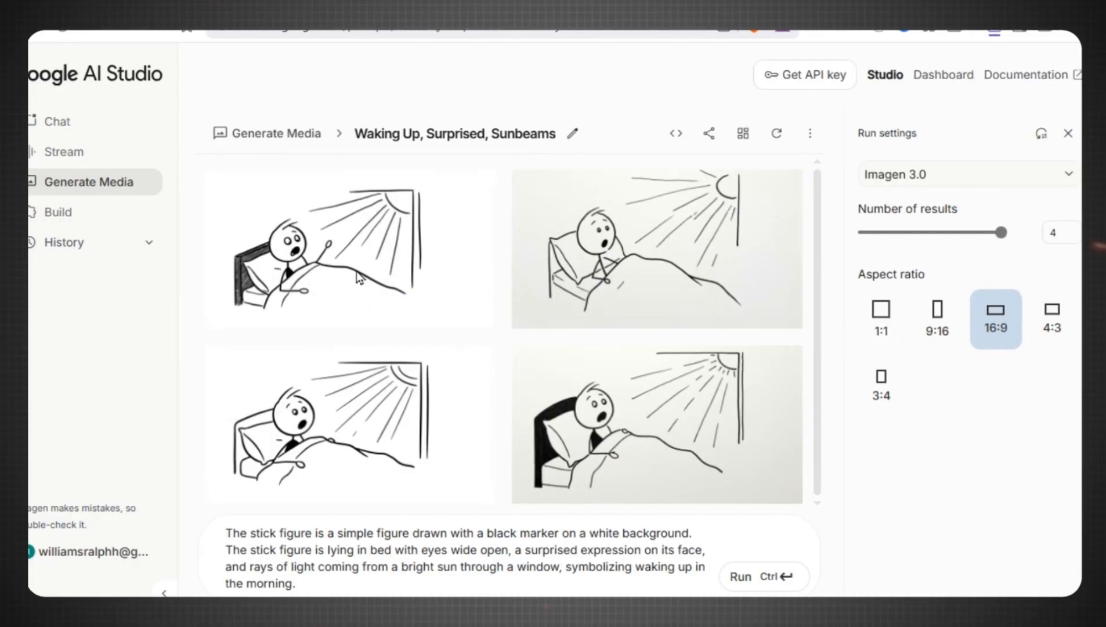
# Open the first generated wake-up image in large view, inspect it and save it as a PNG under the suggested name.
pyautogui.click(385, 307)
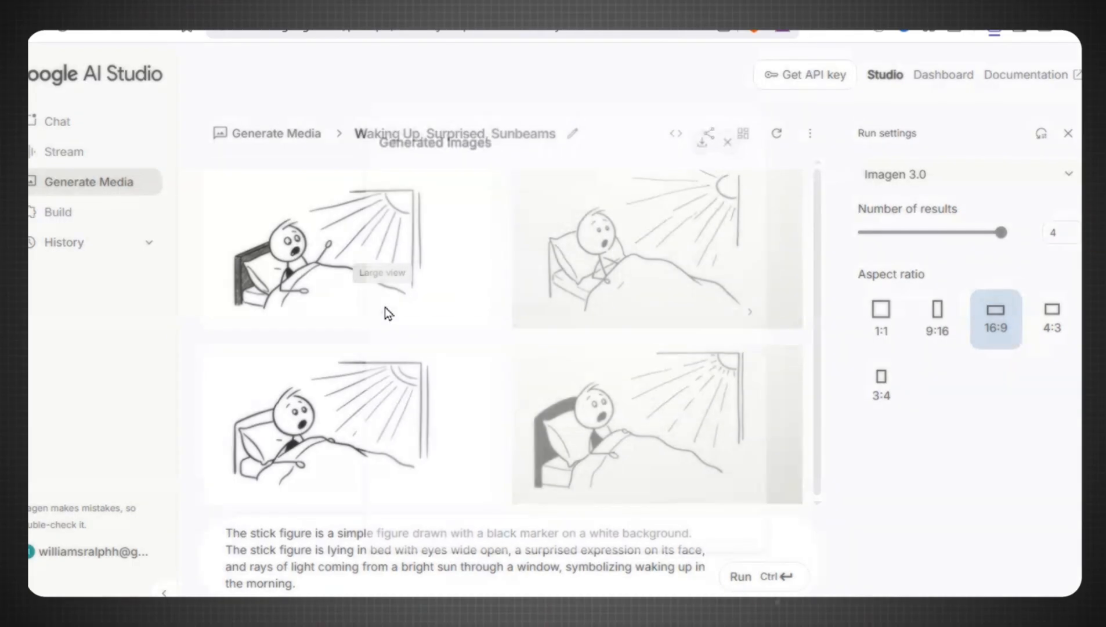
pyautogui.moveTo(968, 262); pyautogui.dragTo(961, 353)
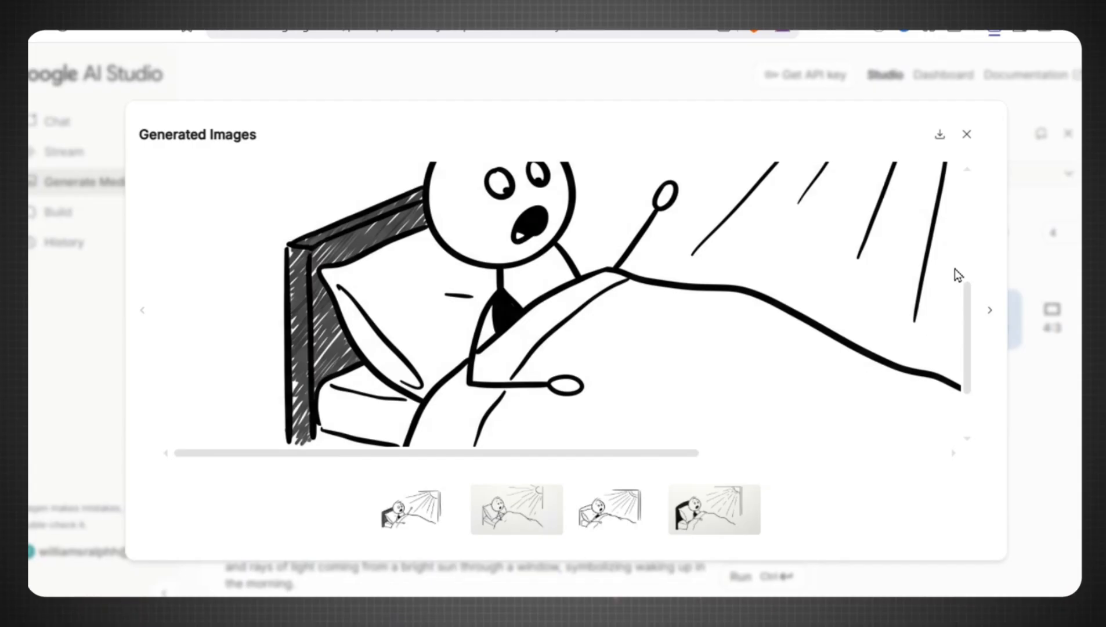
pyautogui.scroll(-2, 964, 382)
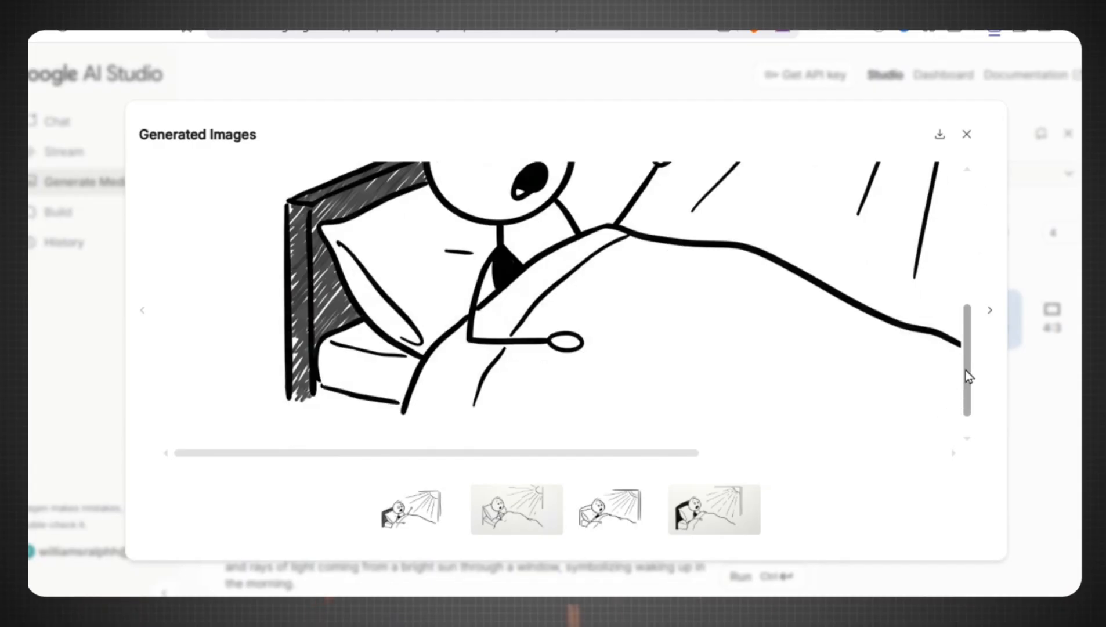
pyautogui.click(940, 134)
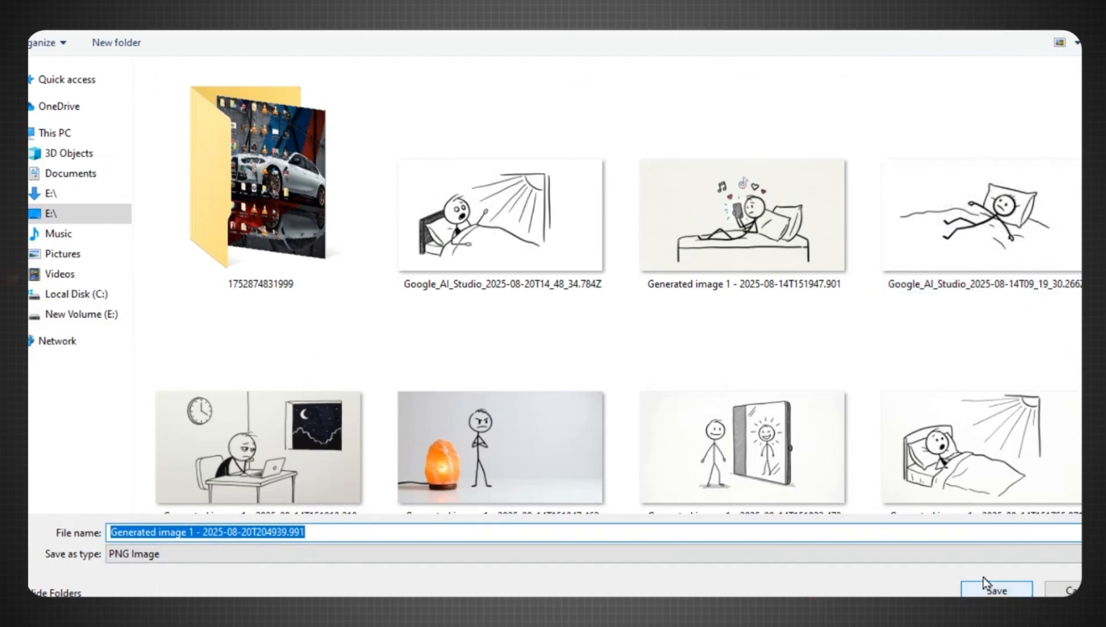
pyautogui.click(991, 585)
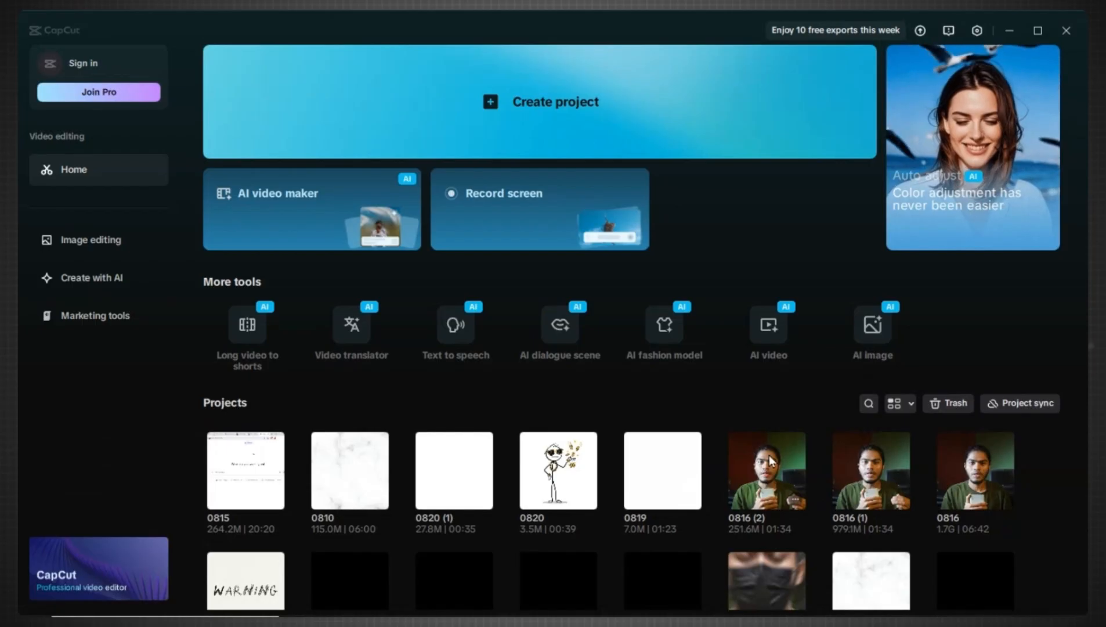
# Switch to CapCut, create a project and import the generated stick-figure images from the Downloads folder.
pyautogui.moveTo(1078, 235); pyautogui.dragTo(1076, 198)
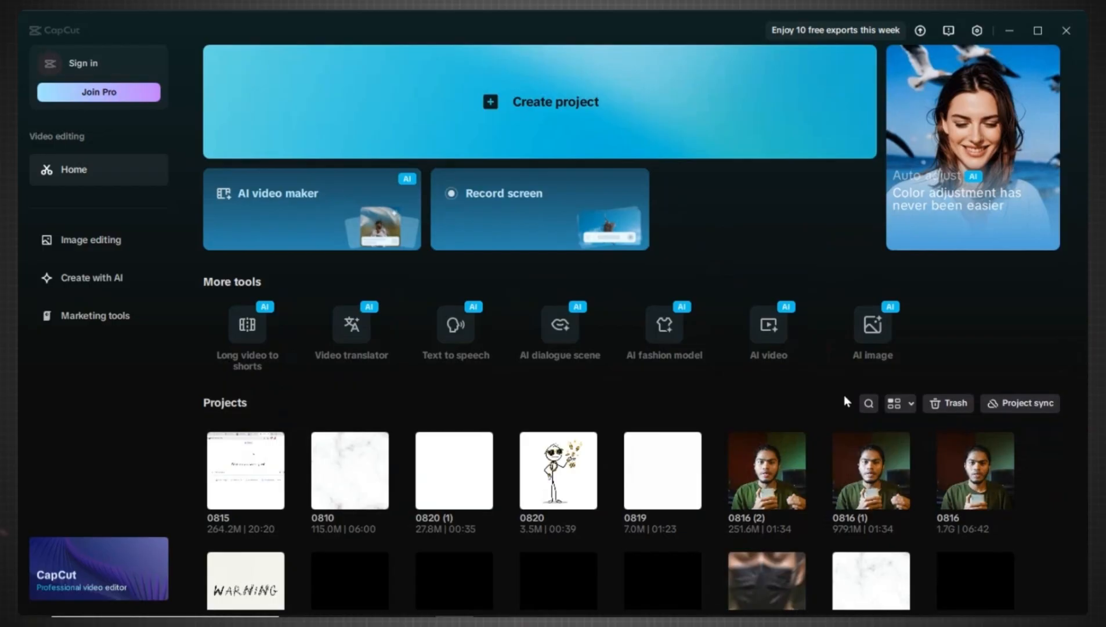
pyautogui.click(588, 114)
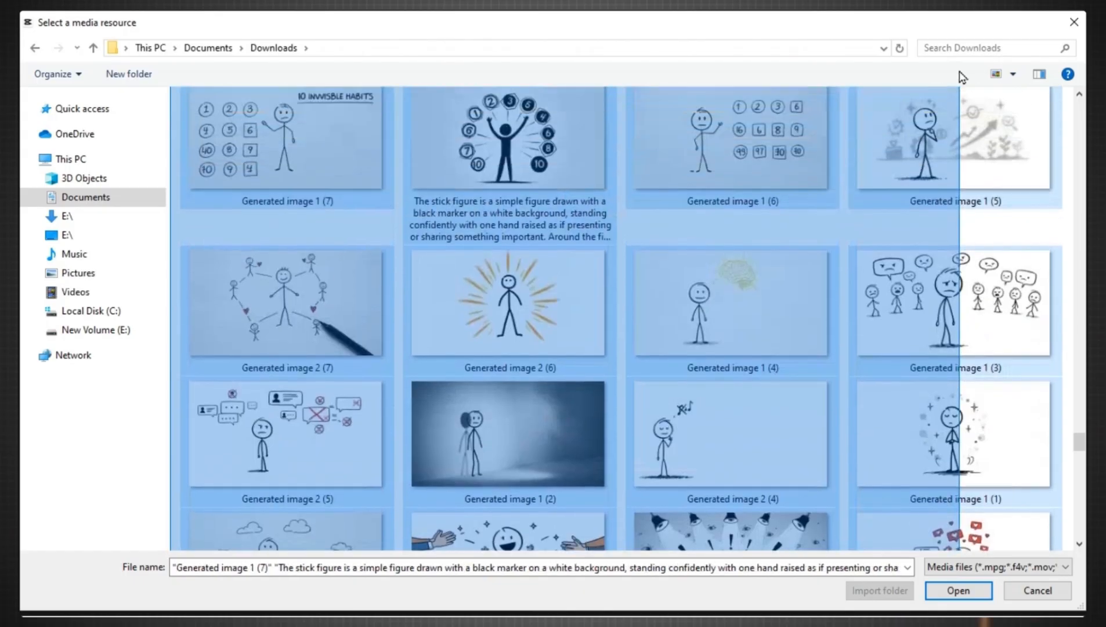
pyautogui.moveTo(961, 74); pyautogui.dragTo(995, 207)
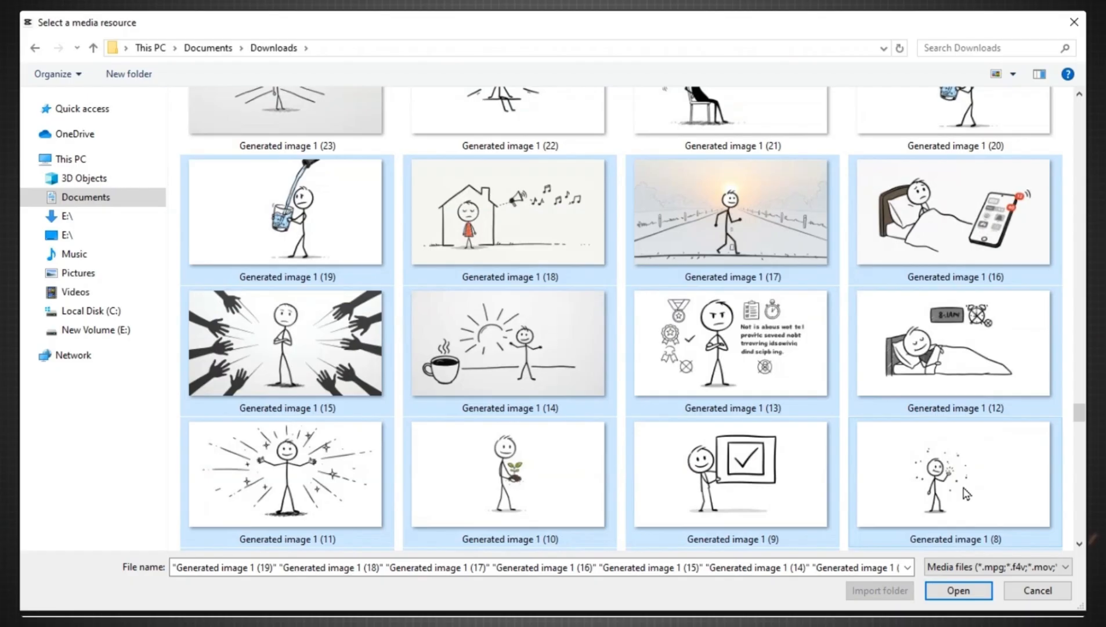
pyautogui.click(943, 591)
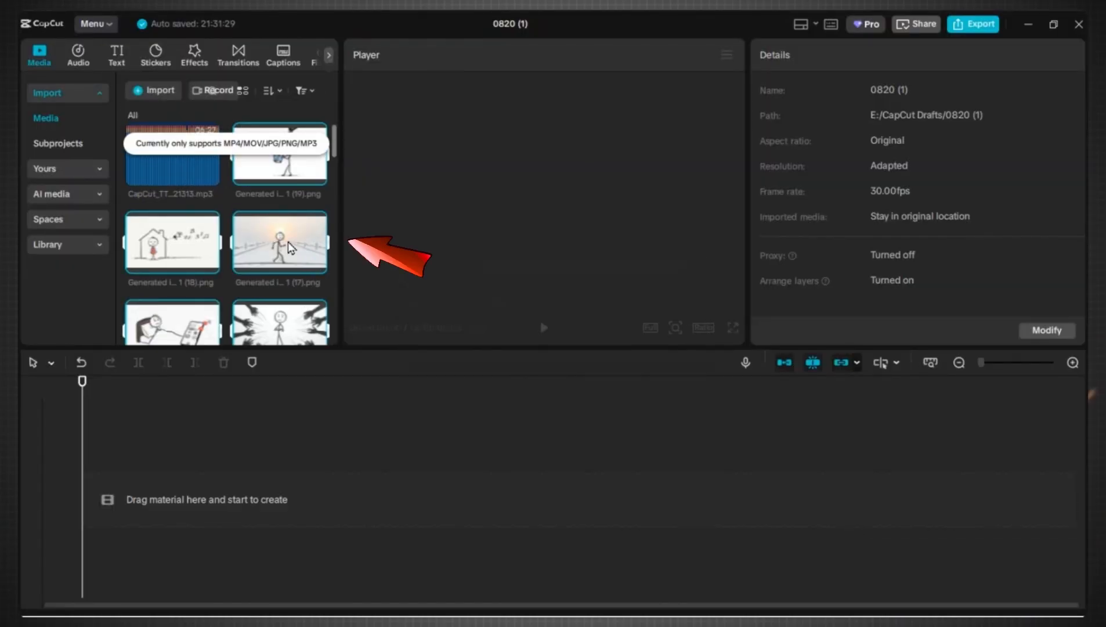
# Place the CapCut_TTS voiceover mp3 at the start of the timeline and trim it to end at 00:00:38:19.
pyautogui.moveTo(336, 147)
pyautogui.mouseDown()
pyautogui.moveTo(341, 345)
pyautogui.moveTo(335, 132)
pyautogui.mouseUp()
pyautogui.click(308, 295)
pyautogui.moveTo(182, 153); pyautogui.dragTo(127, 499)
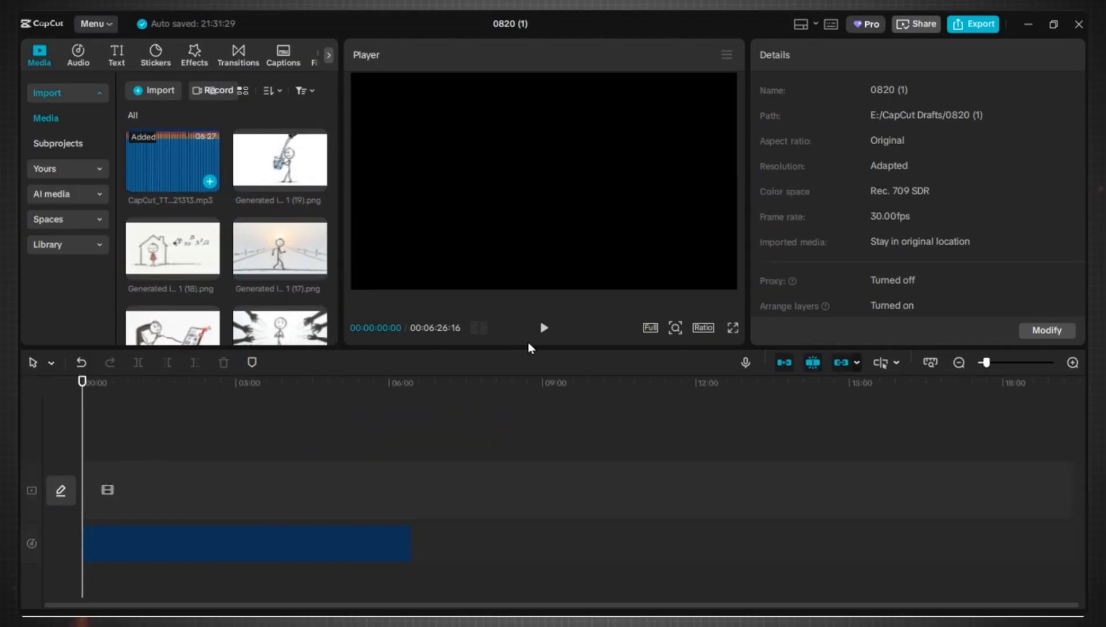
pyautogui.click(1072, 363)
pyautogui.click(1072, 362)
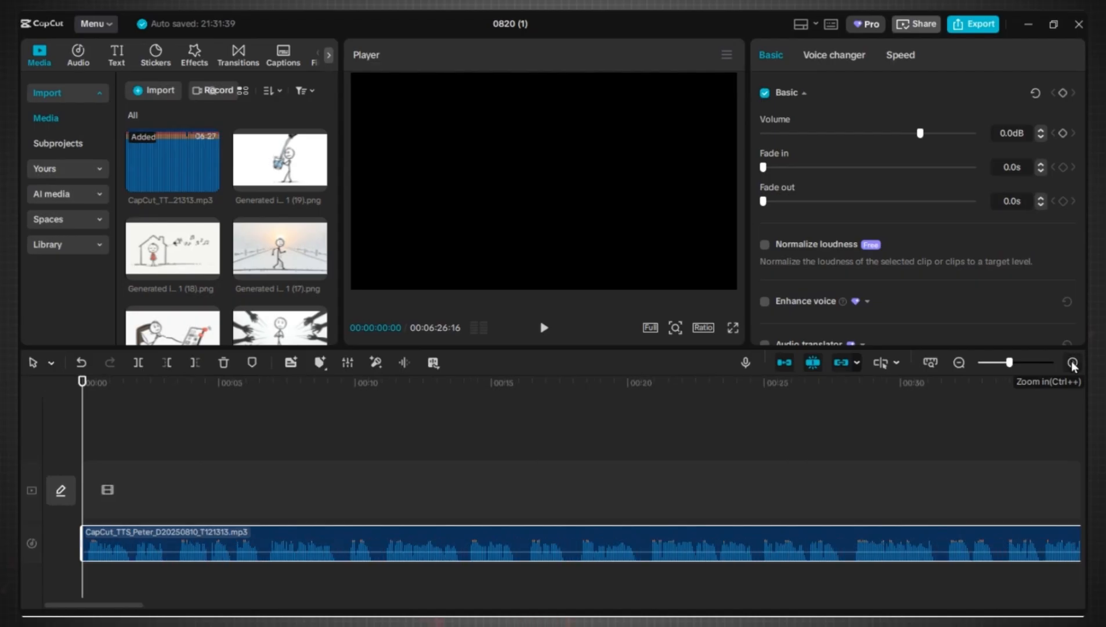
pyautogui.click(755, 394)
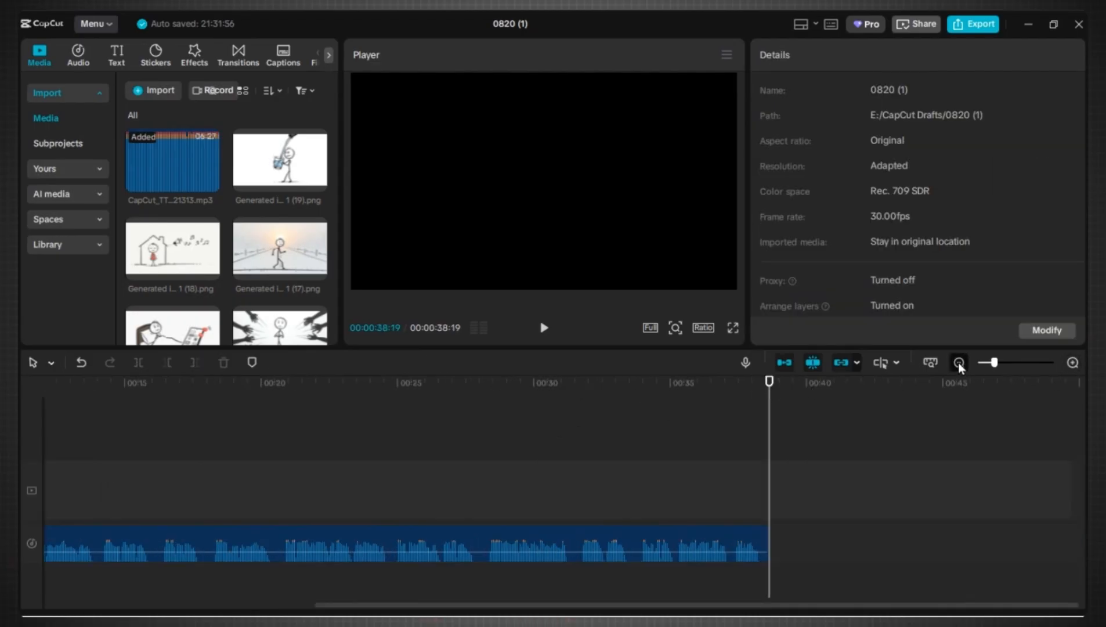
pyautogui.click(958, 363)
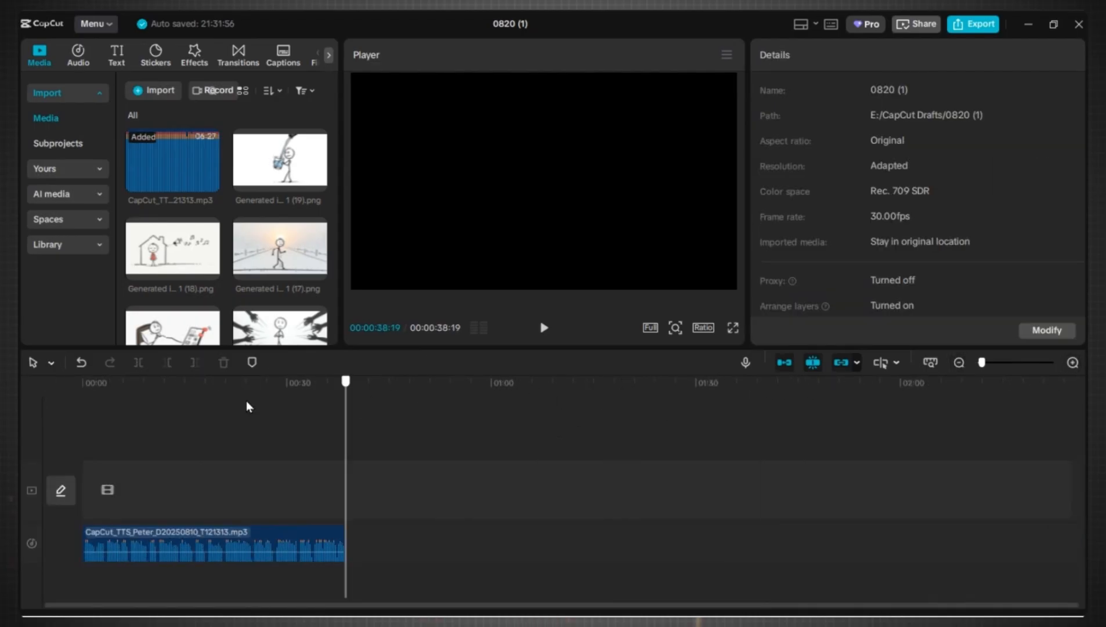
# Place the image of the stick figure with sunglasses and gold coins at the start of the video track.
pyautogui.press('Home')
pyautogui.click(1002, 363)
pyautogui.moveTo(334, 148); pyautogui.dragTo(323, 404)
pyautogui.moveTo(174, 208); pyautogui.dragTo(116, 430)
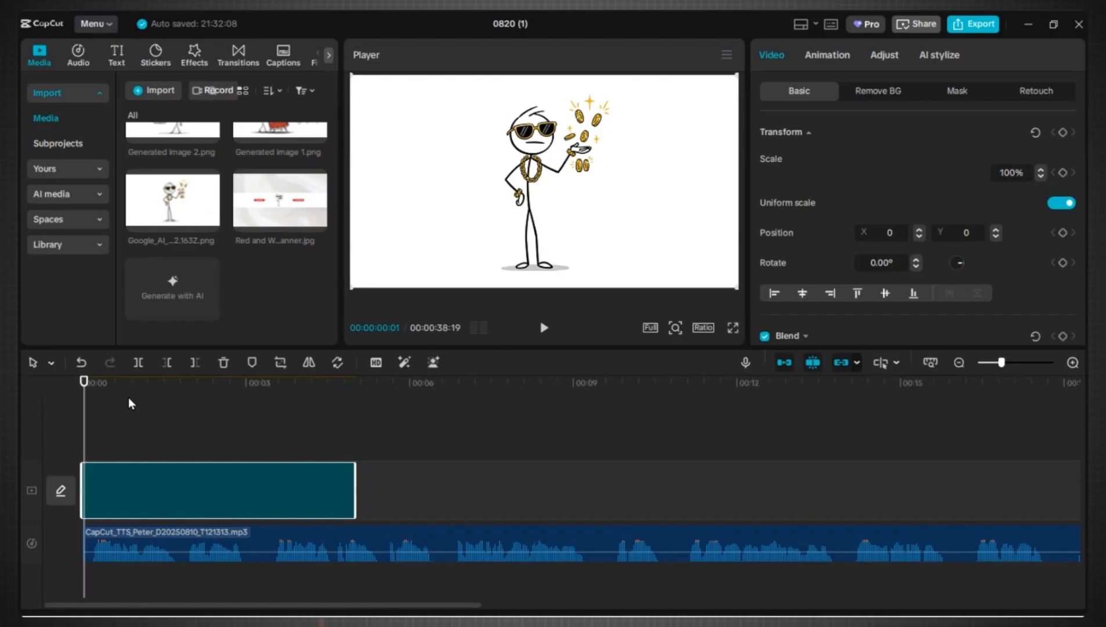
# Shorten the sunglasses image clip to match the first spoken phrase and play the opening to check the timing.
pyautogui.press('space')
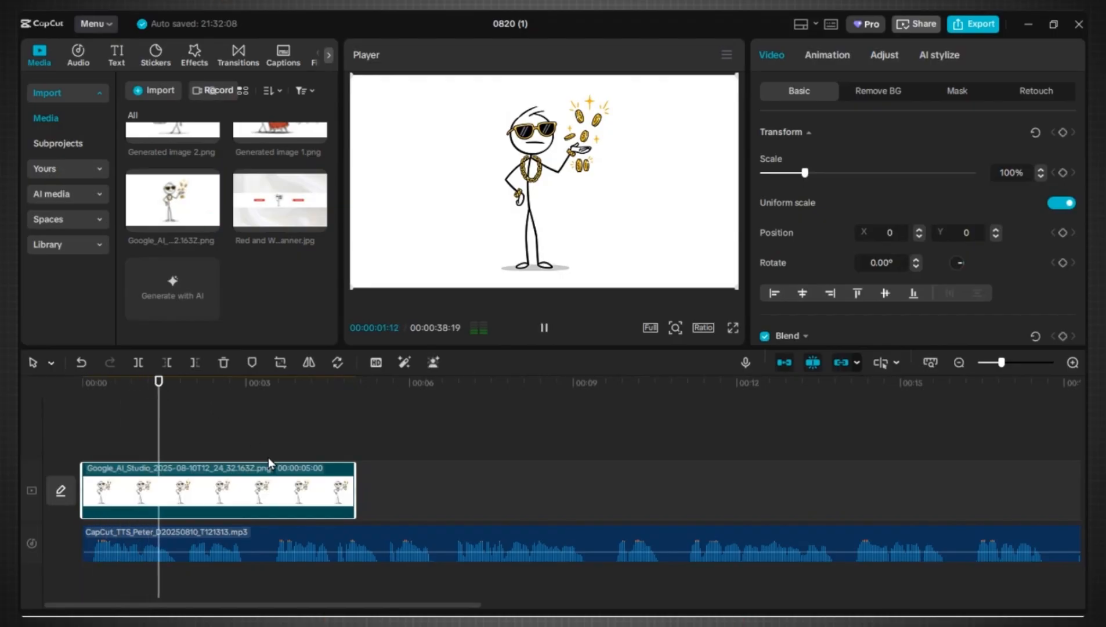
pyautogui.press('space')
pyautogui.moveTo(339, 490); pyautogui.dragTo(181, 492)
pyautogui.click(171, 426)
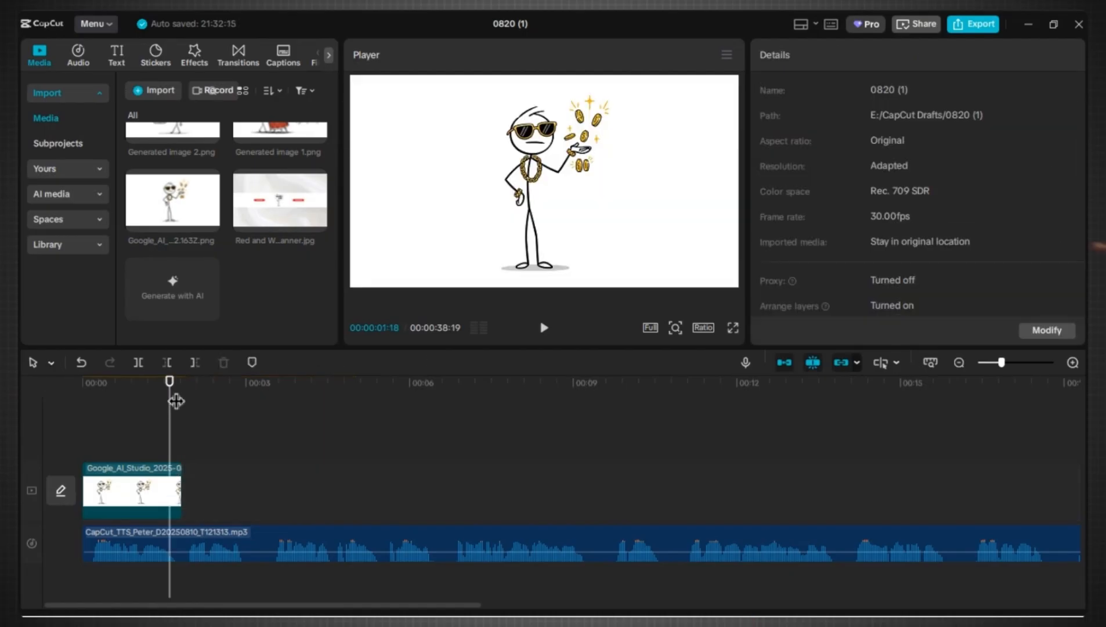
pyautogui.moveTo(172, 401); pyautogui.dragTo(20, 399)
pyautogui.press('space')
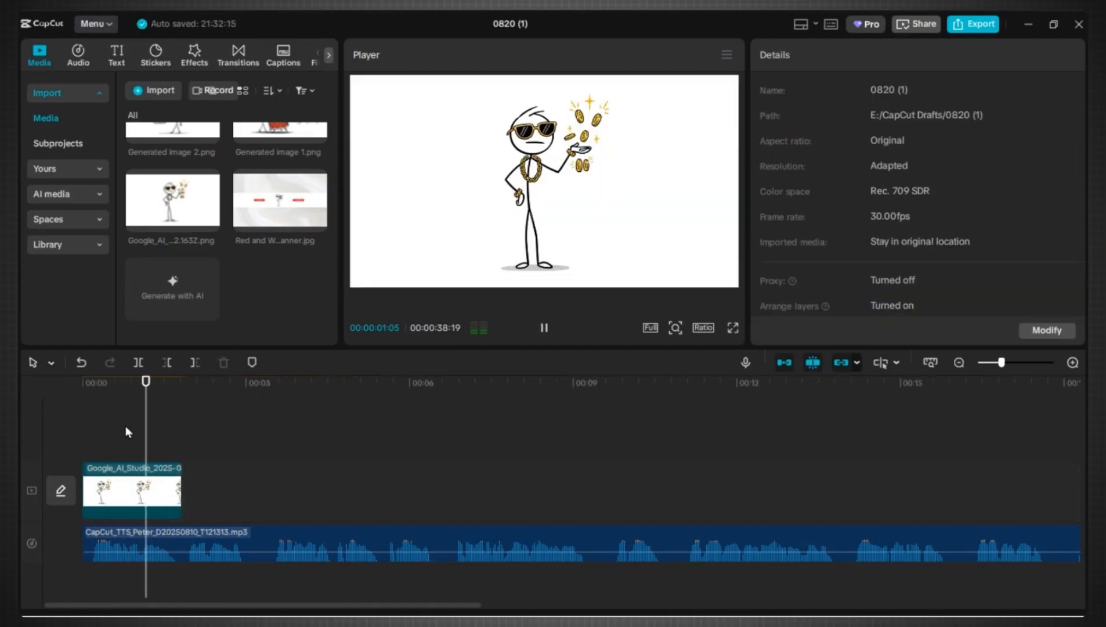
pyautogui.press('space')
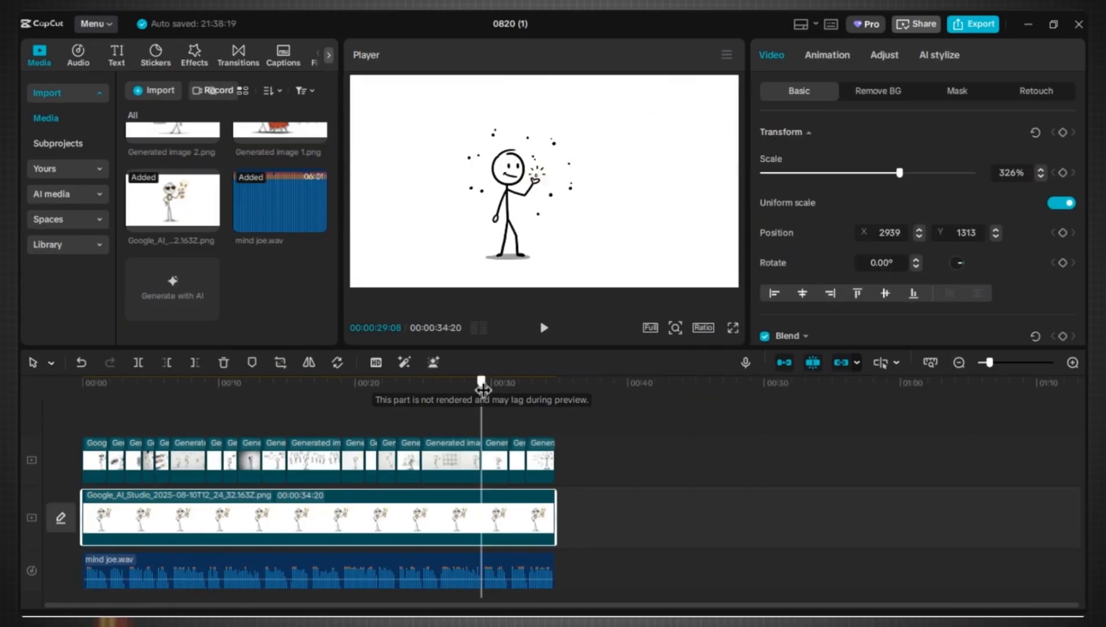
# Apply automatic background removal to the Generated image 2 (3).png clip at 00:00:08:03.
pyautogui.click(216, 404)
pyautogui.moveTo(215, 403); pyautogui.dragTo(193, 403)
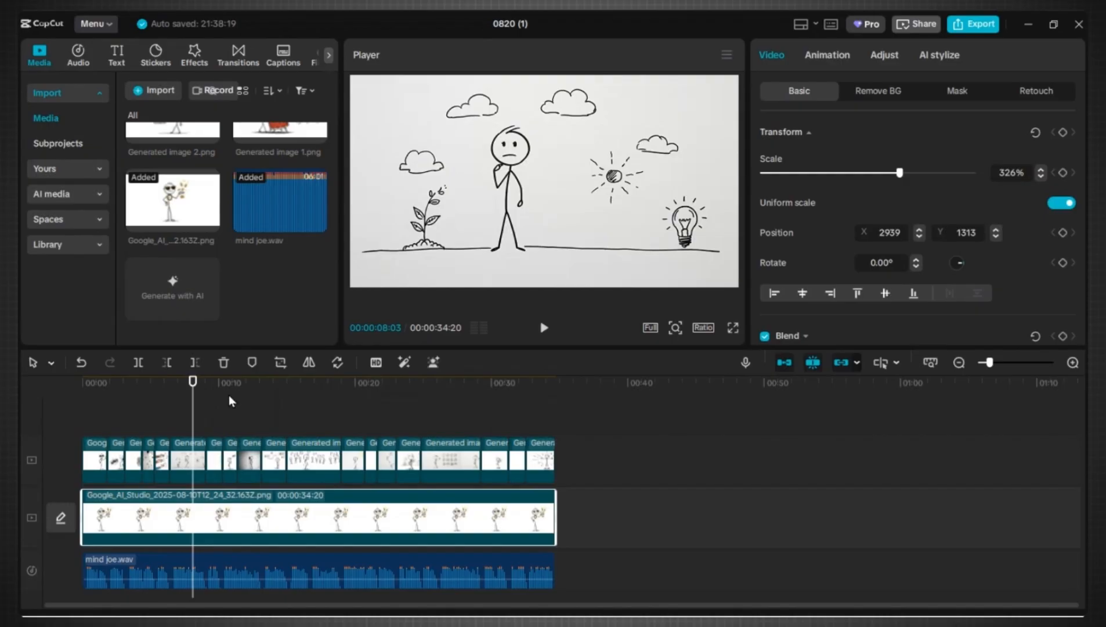
pyautogui.click(1073, 362)
pyautogui.click(1072, 362)
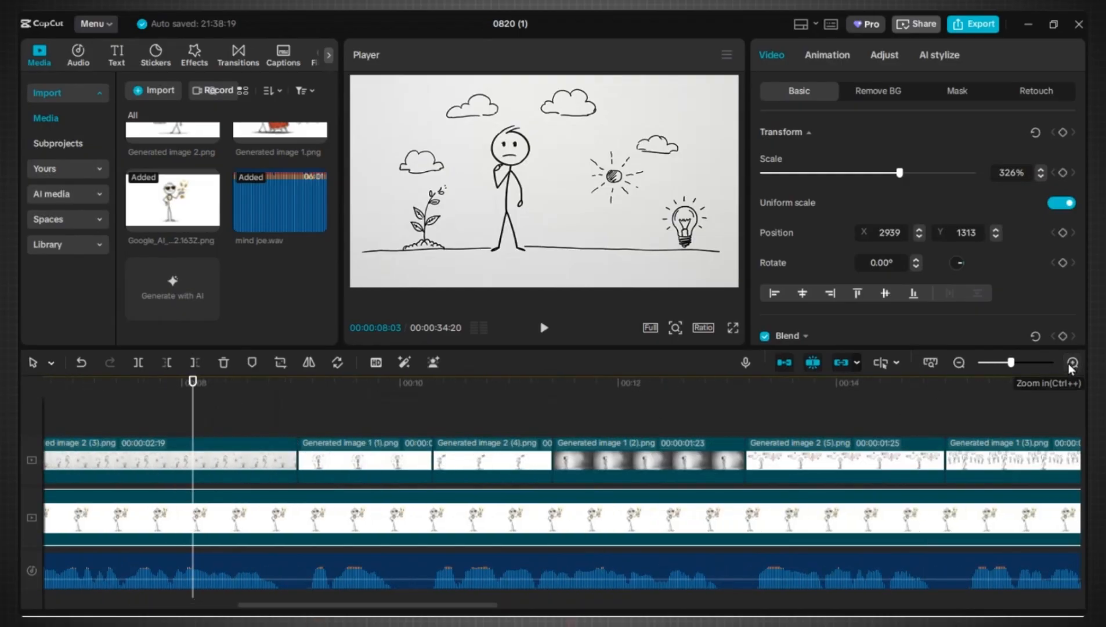
pyautogui.click(253, 462)
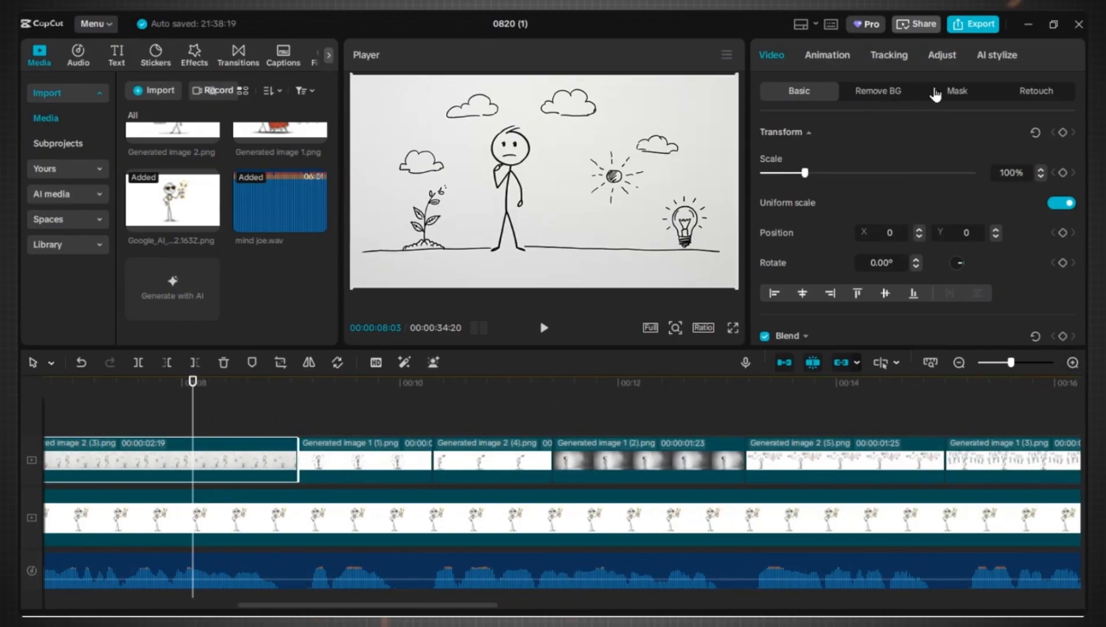
pyautogui.click(890, 92)
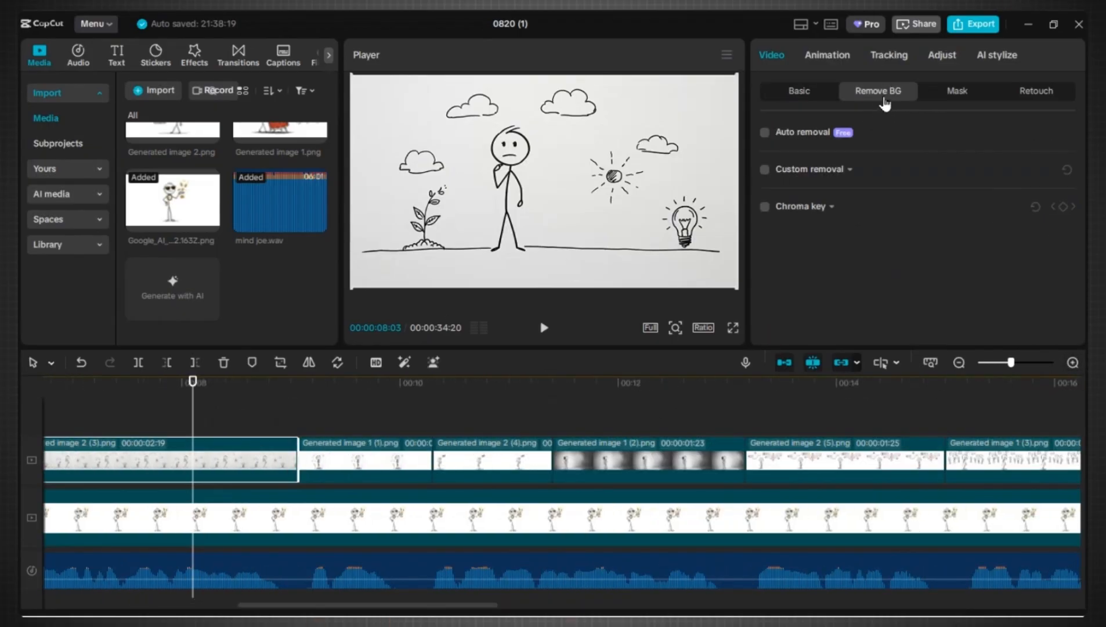
pyautogui.click(765, 133)
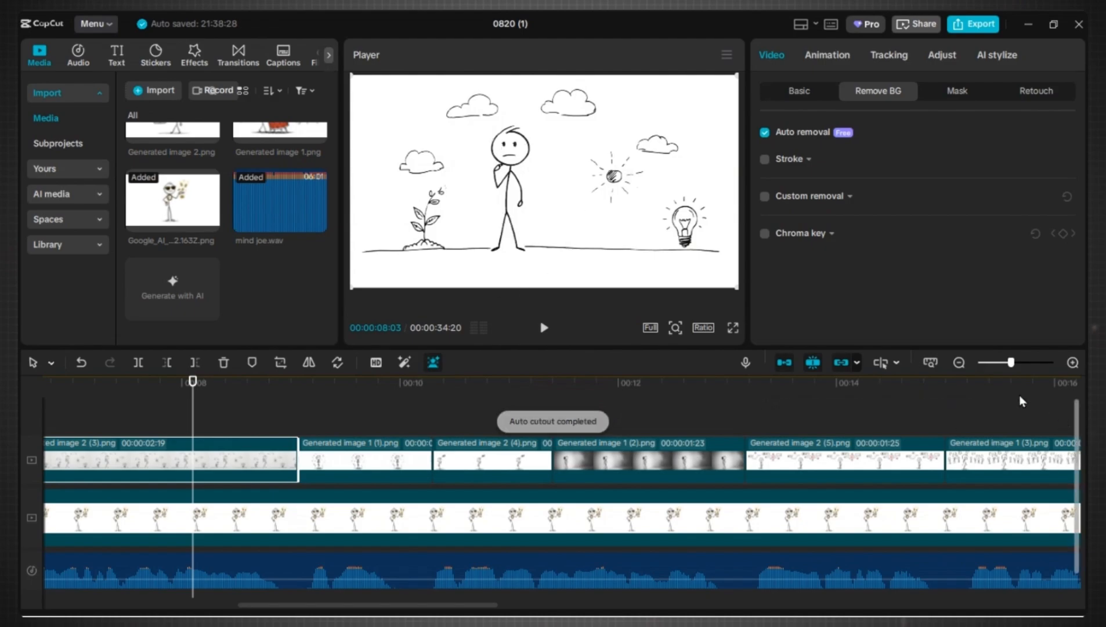
# Examine the backgrounds and sequence of the image clips along the timeline, from the middle back to the start.
pyautogui.click(959, 362)
pyautogui.click(959, 362)
pyautogui.click(262, 393)
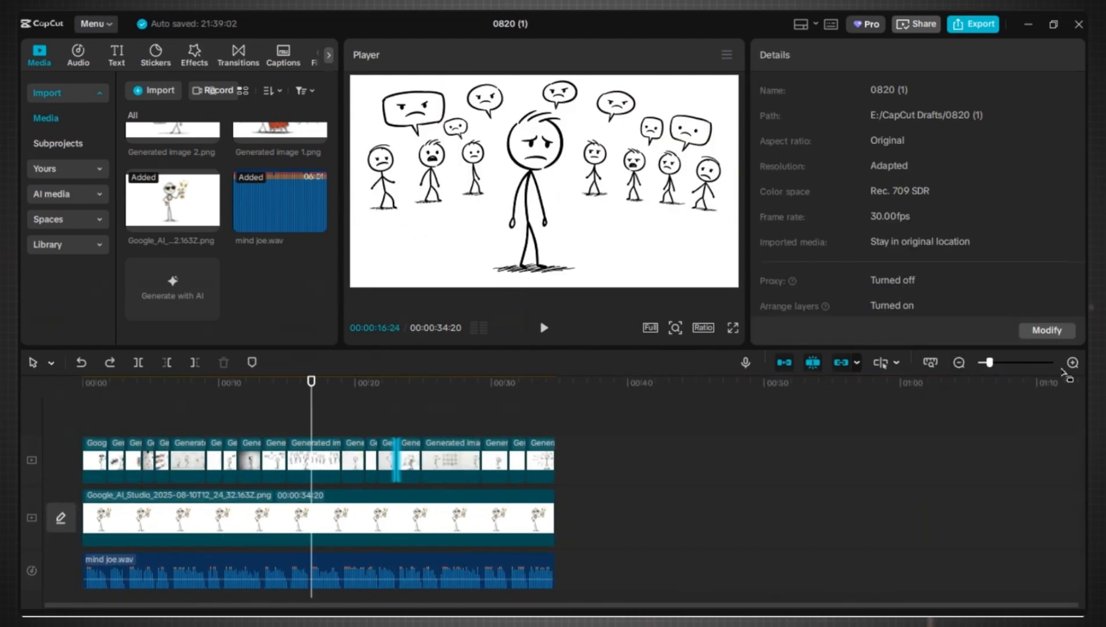
pyautogui.click(1073, 362)
pyautogui.click(1072, 363)
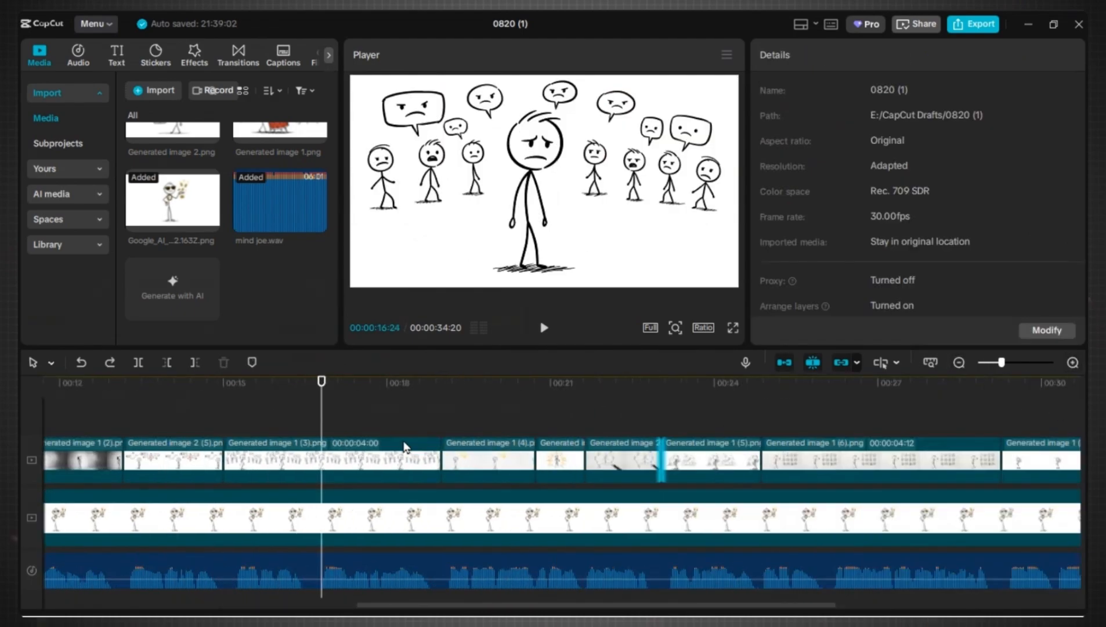
pyautogui.click(388, 393)
pyautogui.press('Home')
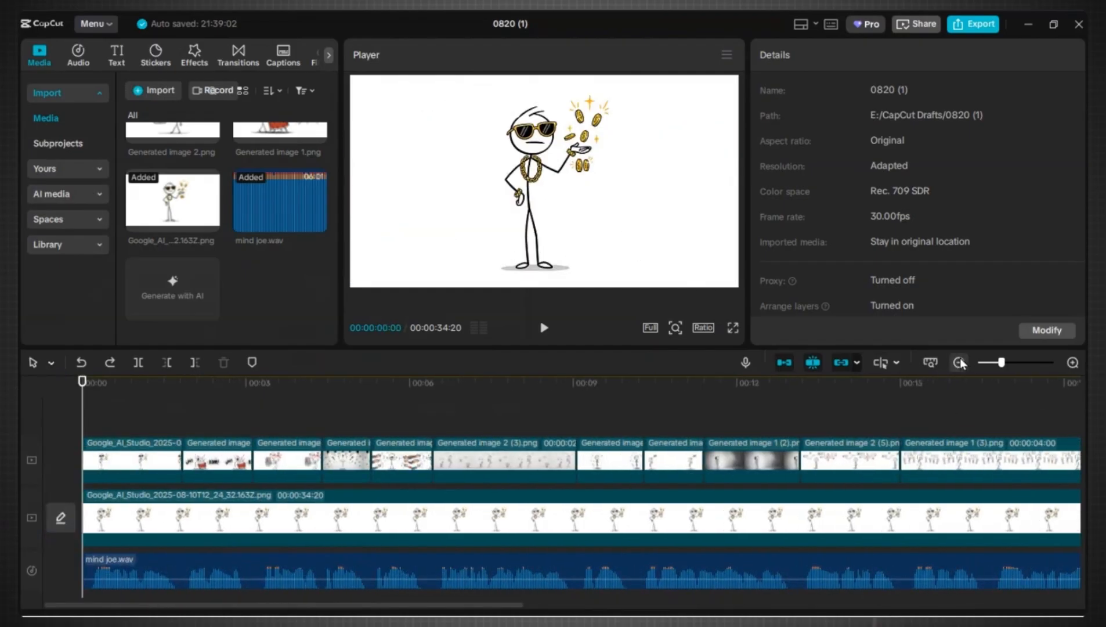
pyautogui.click(959, 362)
pyautogui.click(959, 362)
pyautogui.click(268, 392)
pyautogui.moveTo(258, 396); pyautogui.dragTo(65, 392)
# Play the opening narration and add a default text clip at 00:00:01:16.
pyautogui.click(1072, 362)
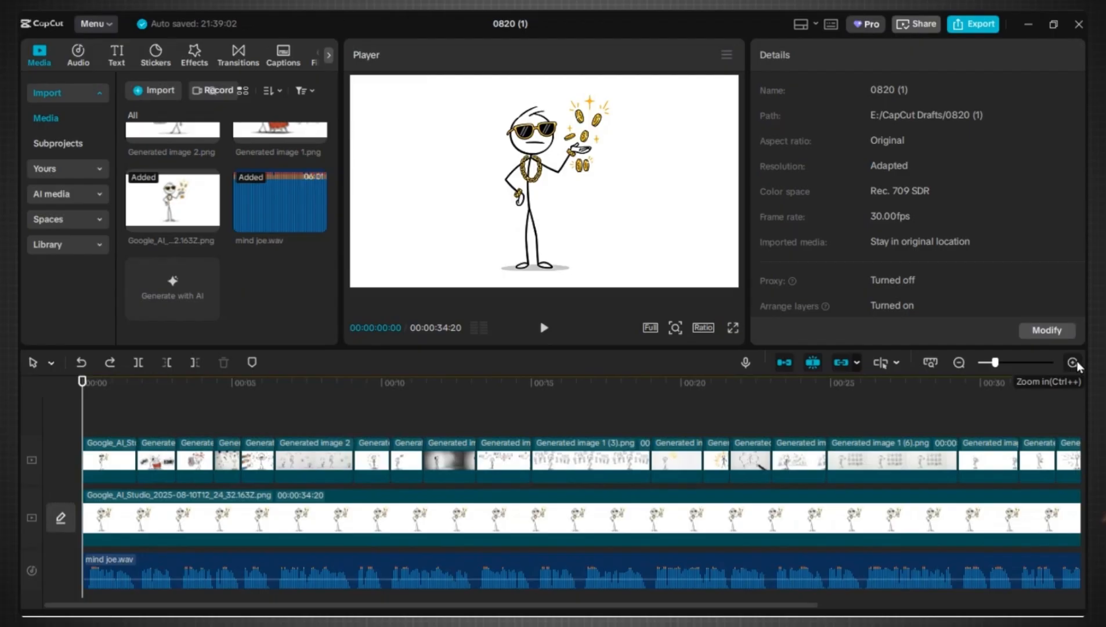
pyautogui.click(1073, 362)
pyautogui.click(207, 402)
pyautogui.press('space')
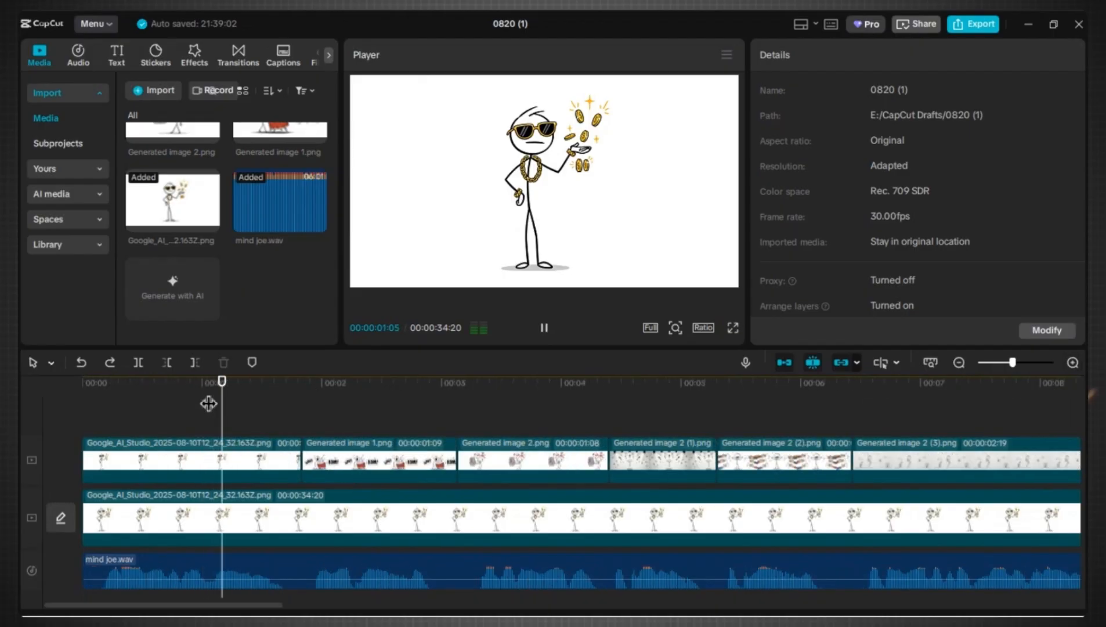
pyautogui.moveTo(276, 393); pyautogui.dragTo(265, 397)
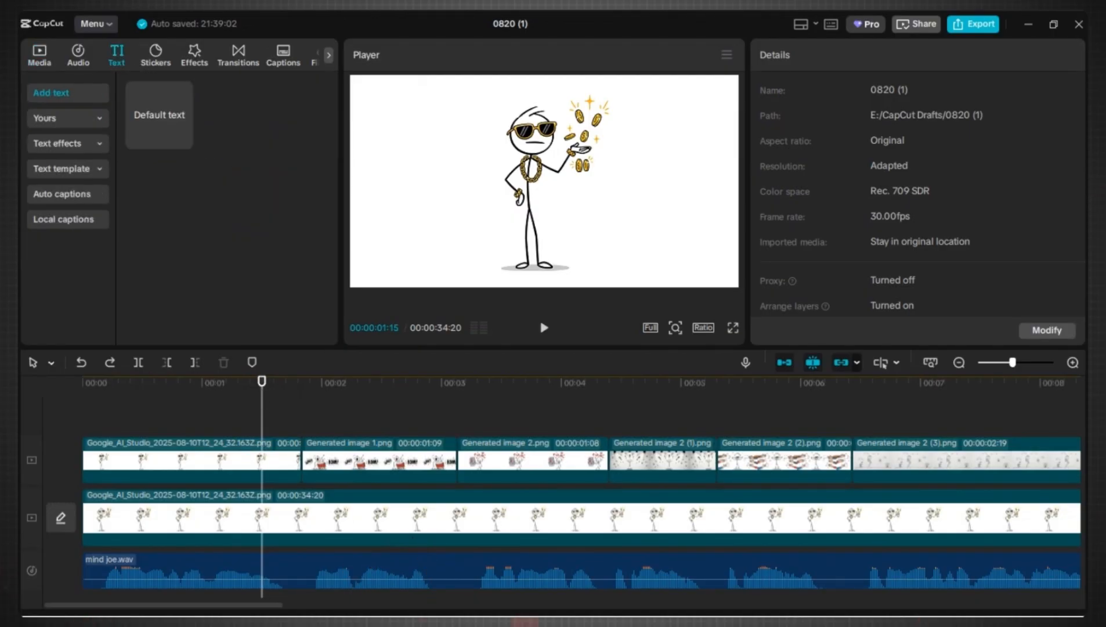
pyautogui.click(588, 282)
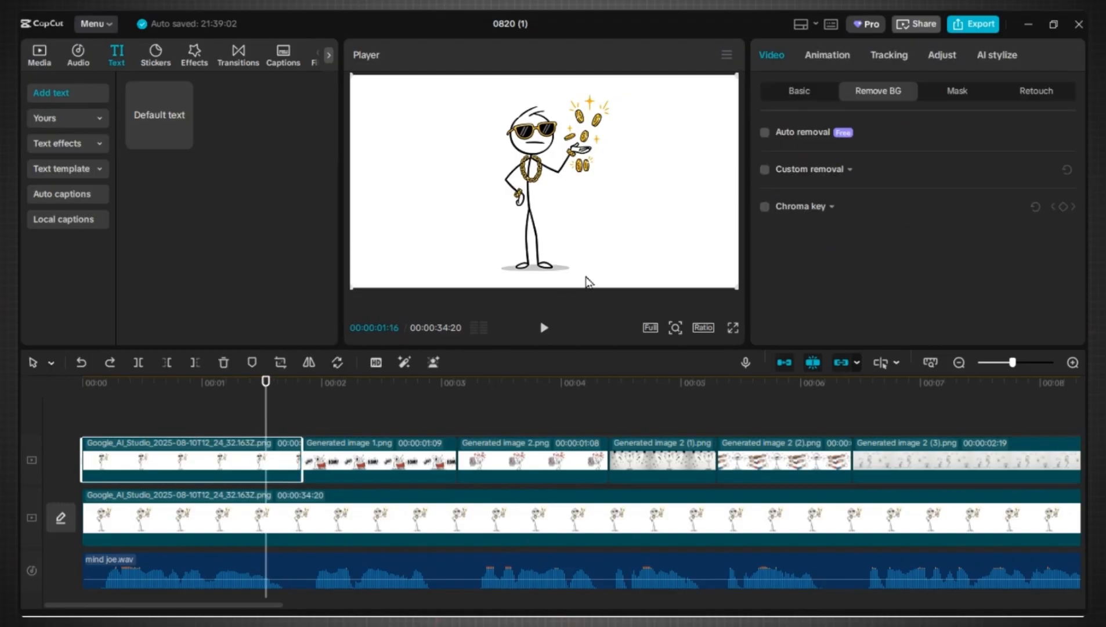
pyautogui.click(174, 138)
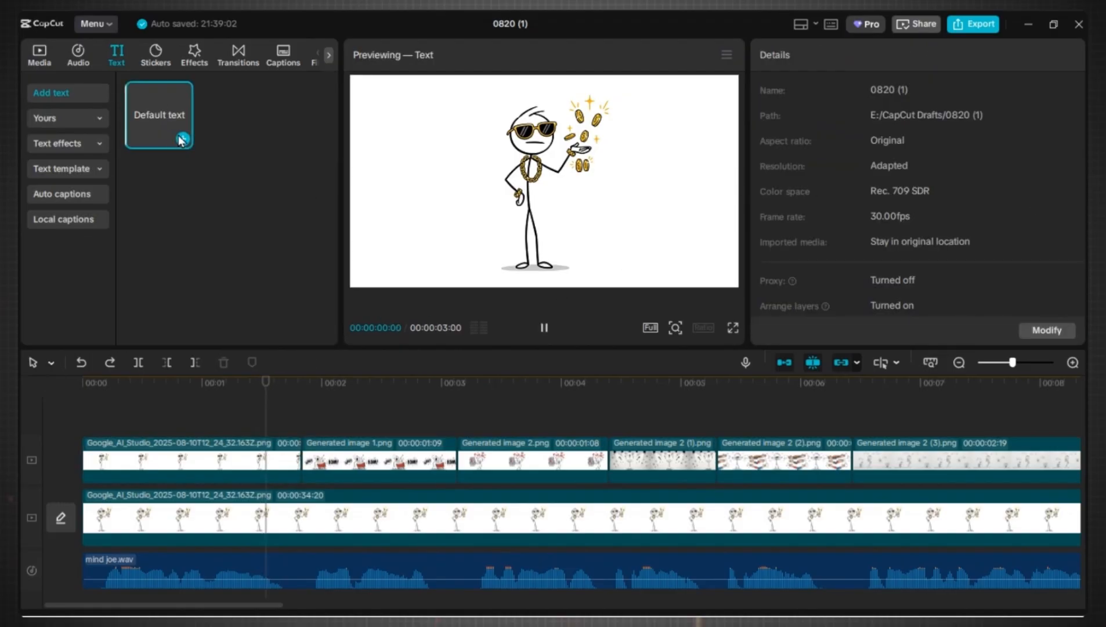
pyautogui.click(182, 140)
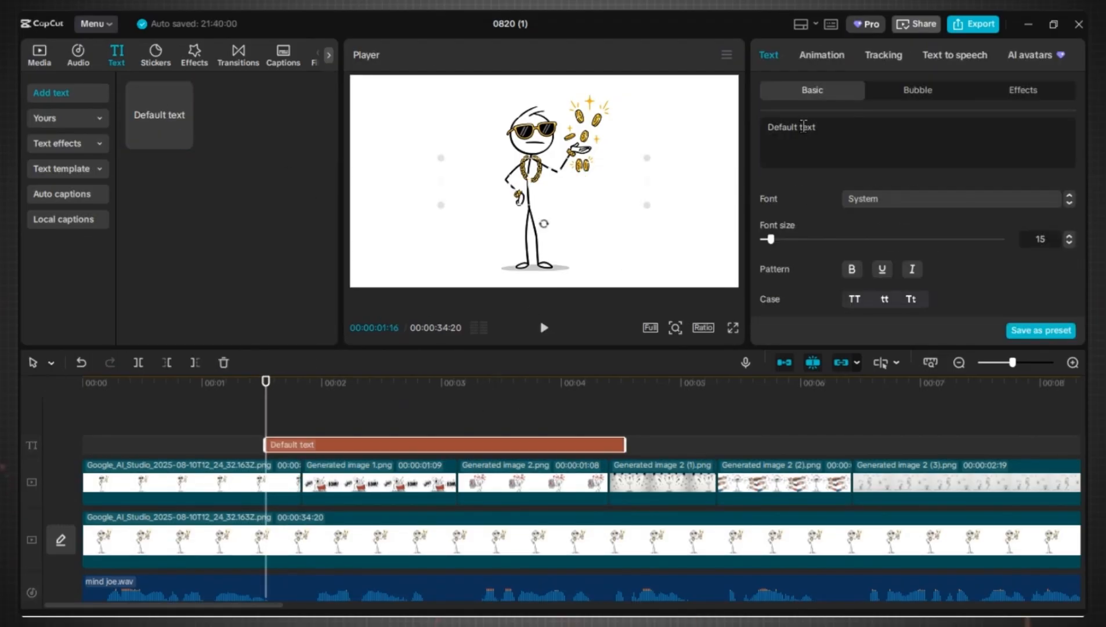
# Change the new text to "Flashy" and place it beside the stick figure, just below the gold coins.
pyautogui.hotkey('ctrl', 'a')
pyautogui.write('Flashy')
pyautogui.moveTo(551, 183); pyautogui.dragTo(634, 182)
# Style the Flashy text with the sketchy THINKER font and the Slide Up entrance animation.
pyautogui.moveTo(1080, 161)
pyautogui.mouseDown()
pyautogui.moveTo(1049, 203)
pyautogui.moveTo(1080, 227)
pyautogui.moveTo(1069, 174)
pyautogui.mouseUp()
pyautogui.click(901, 181)
pyautogui.click(903, 378)
pyautogui.click(1045, 215)
pyautogui.scroll(2, 1081, 167)
pyautogui.click(917, 198)
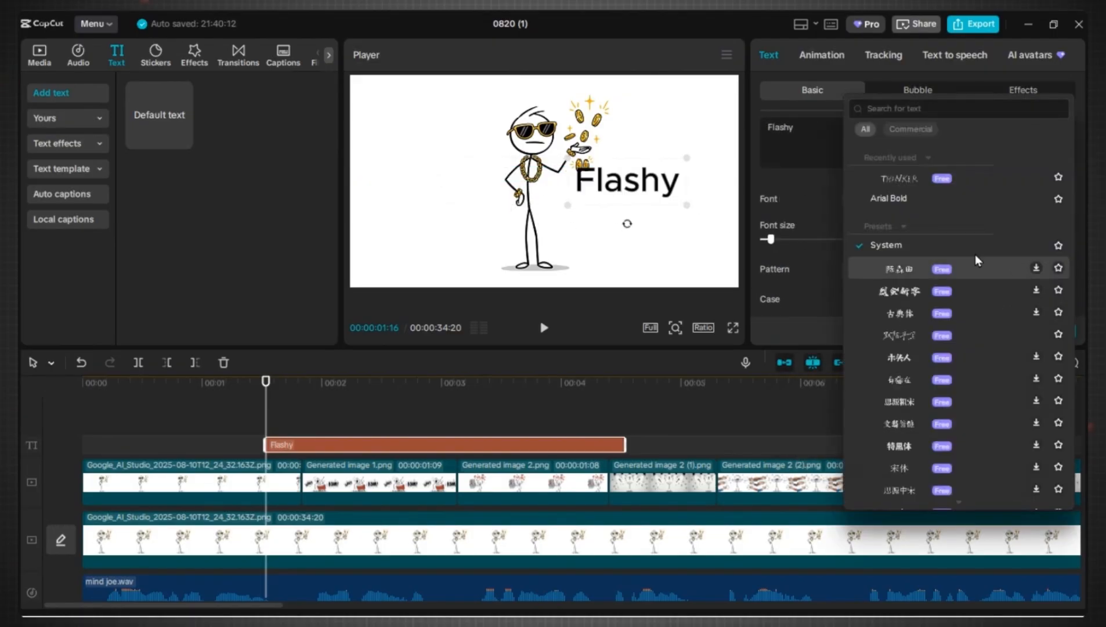
pyautogui.click(975, 254)
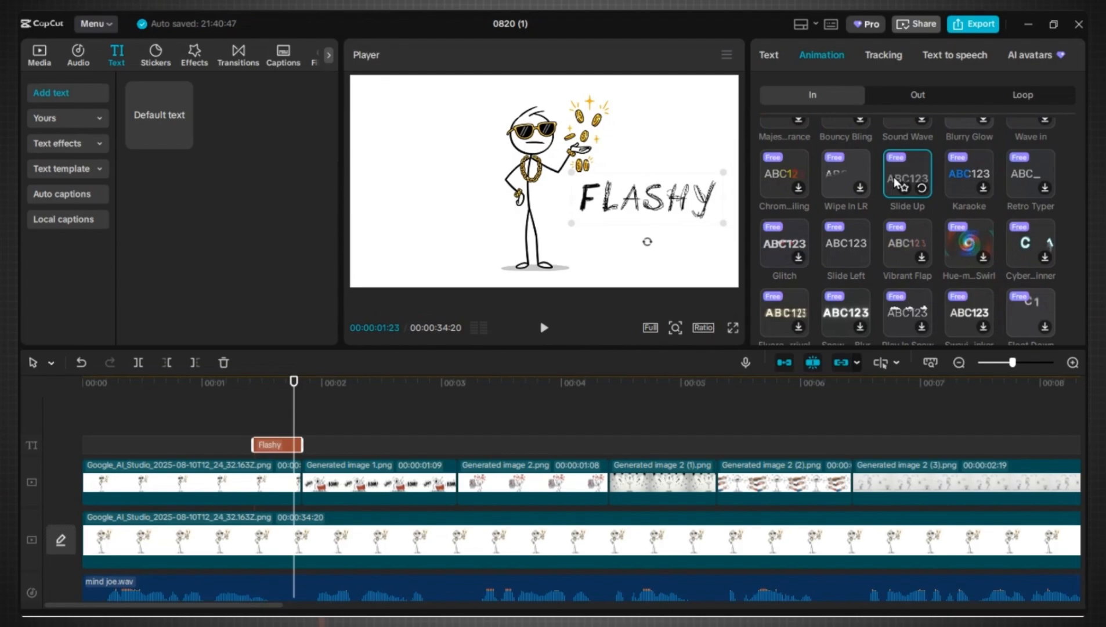
pyautogui.click(267, 399)
# Apply the Slide Left entrance animation to the sunglasses image clip and scrub back through it to preview the motion.
pyautogui.click(845, 59)
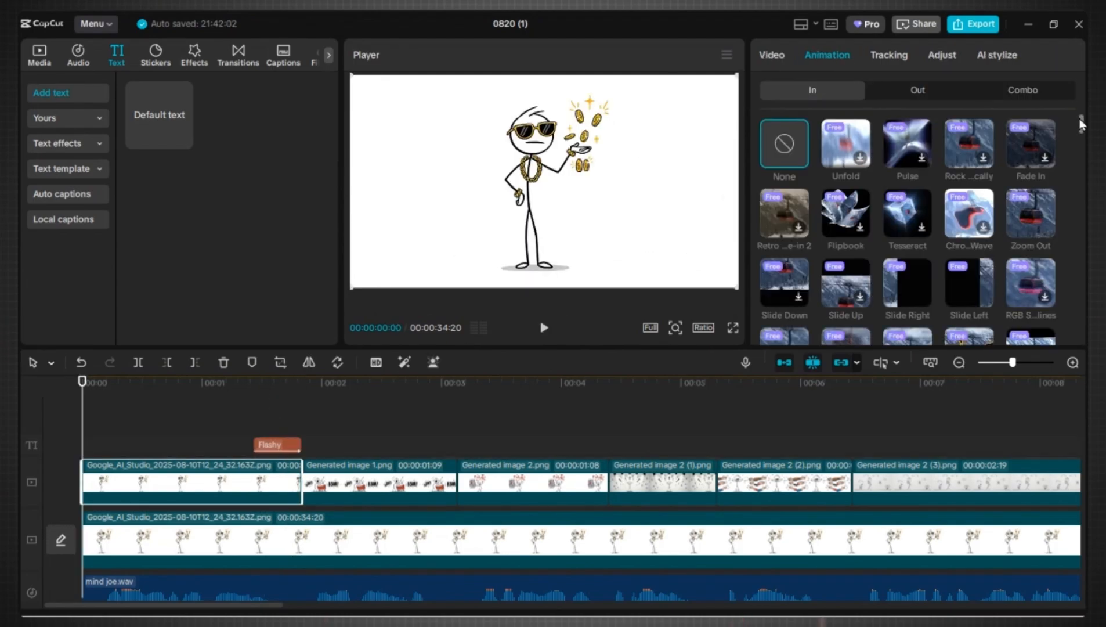
pyautogui.scroll(-2, 983, 206)
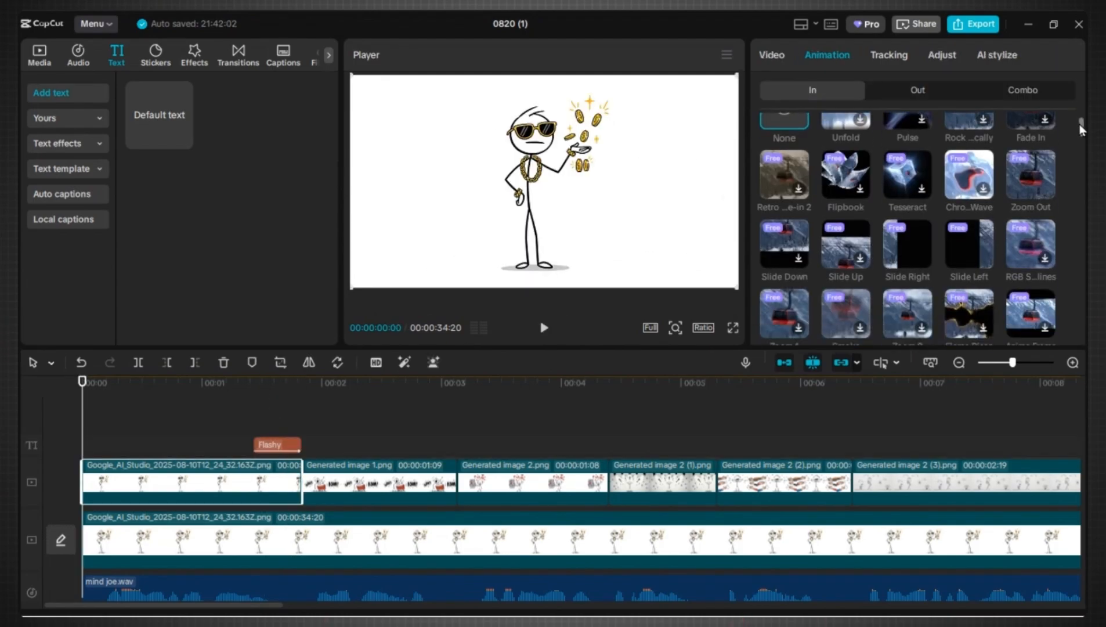
pyautogui.click(954, 233)
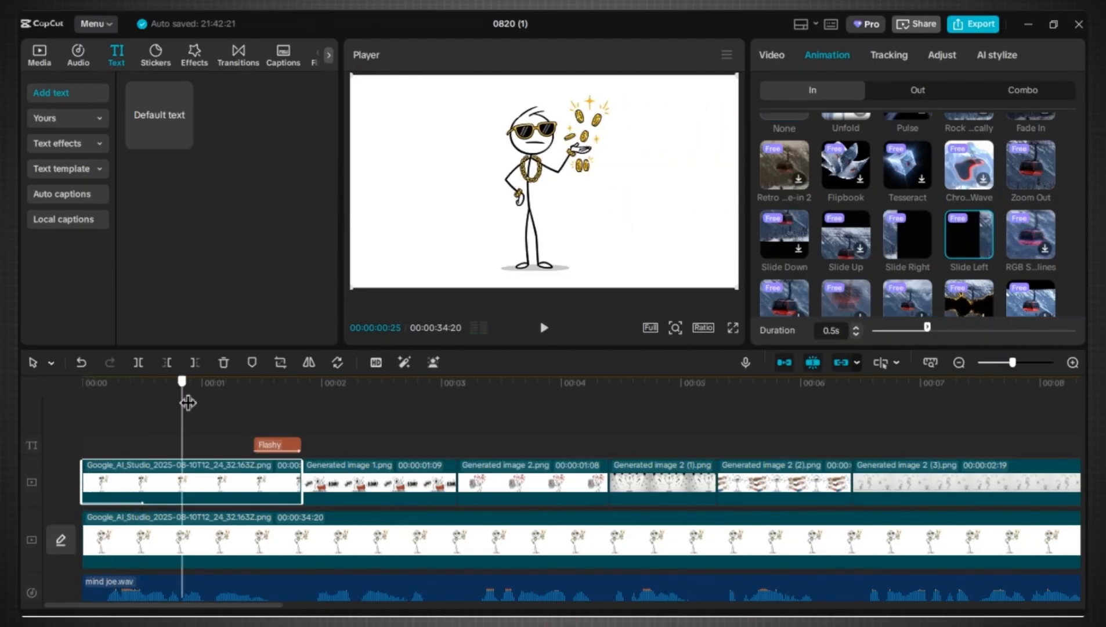
pyautogui.moveTo(140, 393); pyautogui.dragTo(80, 385)
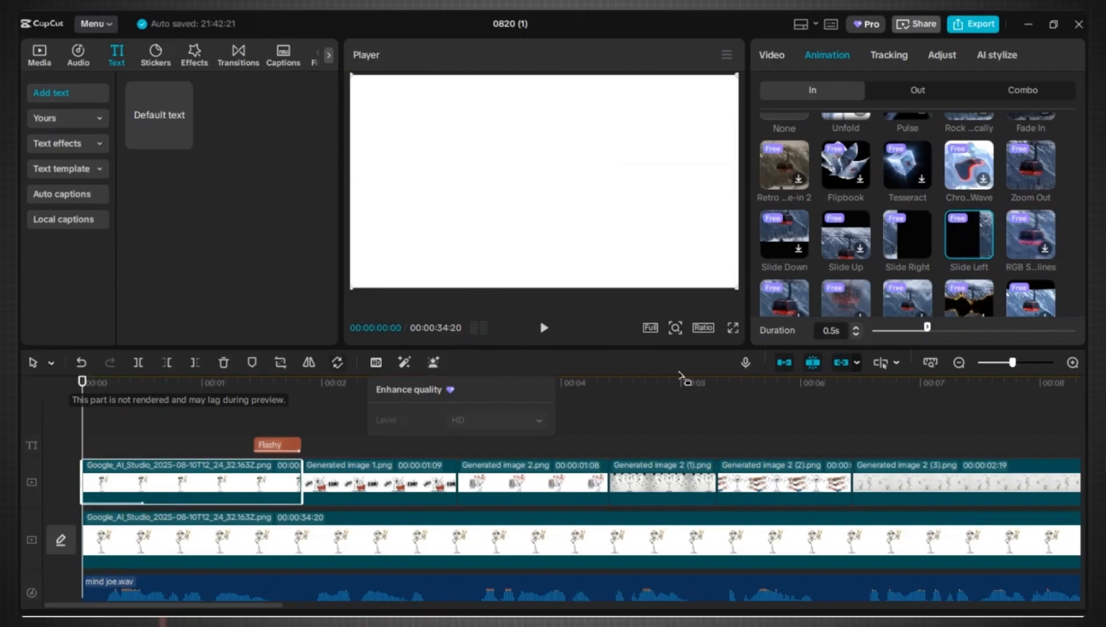
# Play the assembled image sequence against the voiceover to review the edit, and open the export options.
pyautogui.click(961, 364)
pyautogui.click(960, 364)
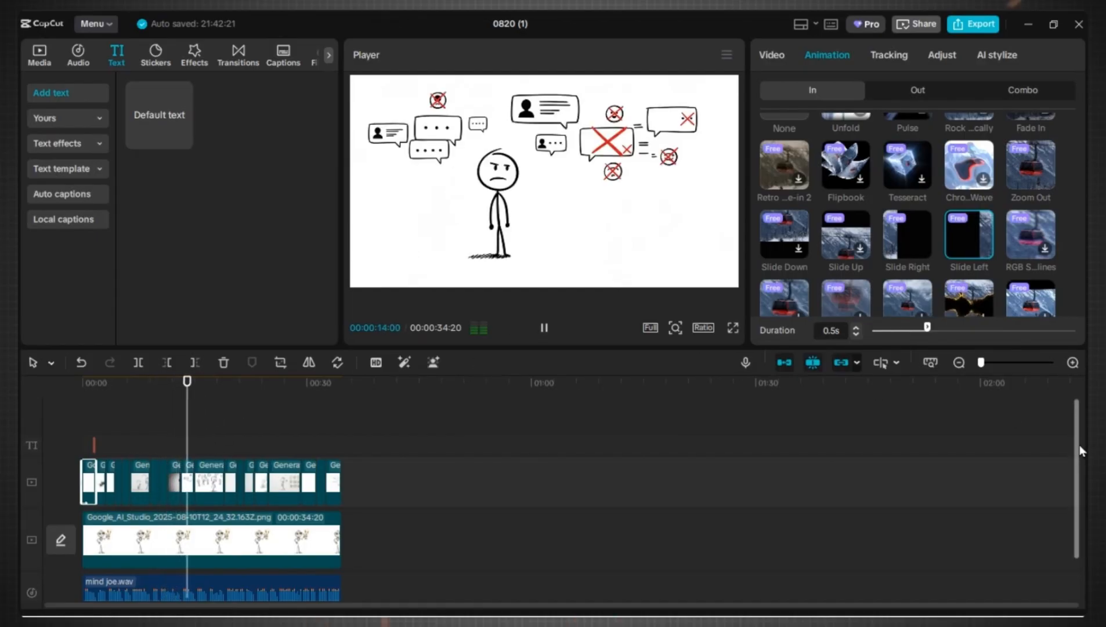
pyautogui.moveTo(1080, 450); pyautogui.dragTo(1073, 482)
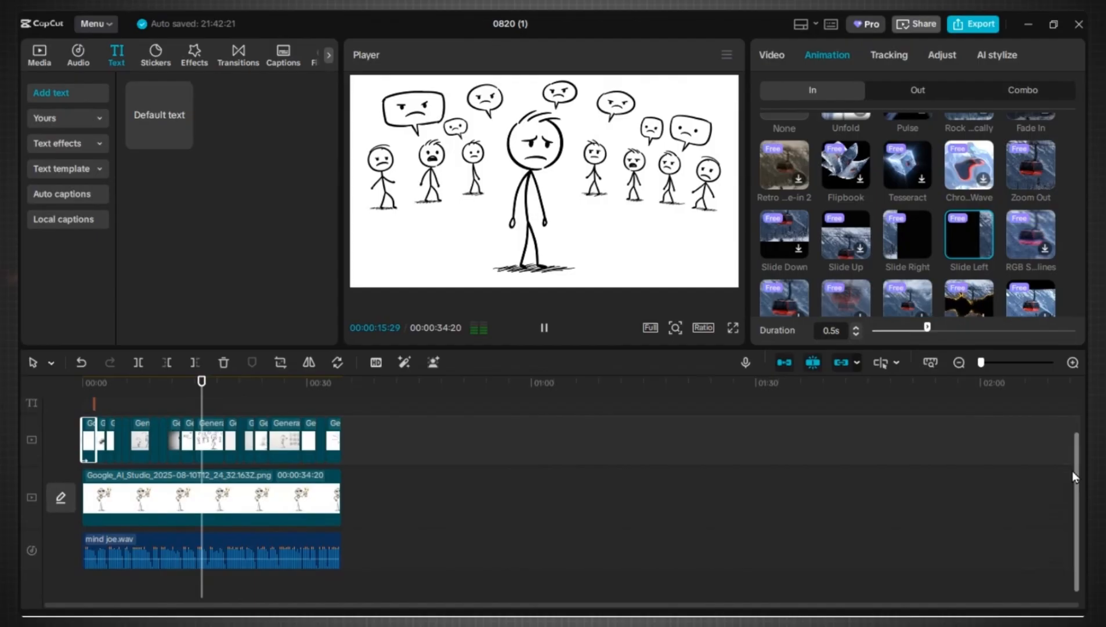
pyautogui.click(1071, 363)
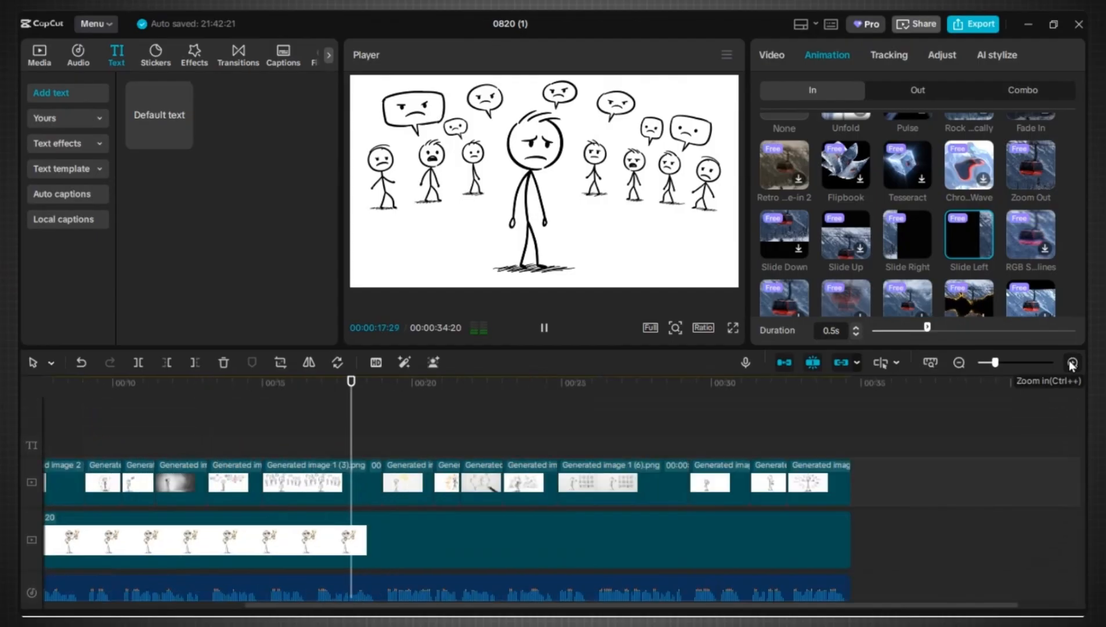
pyautogui.click(1072, 363)
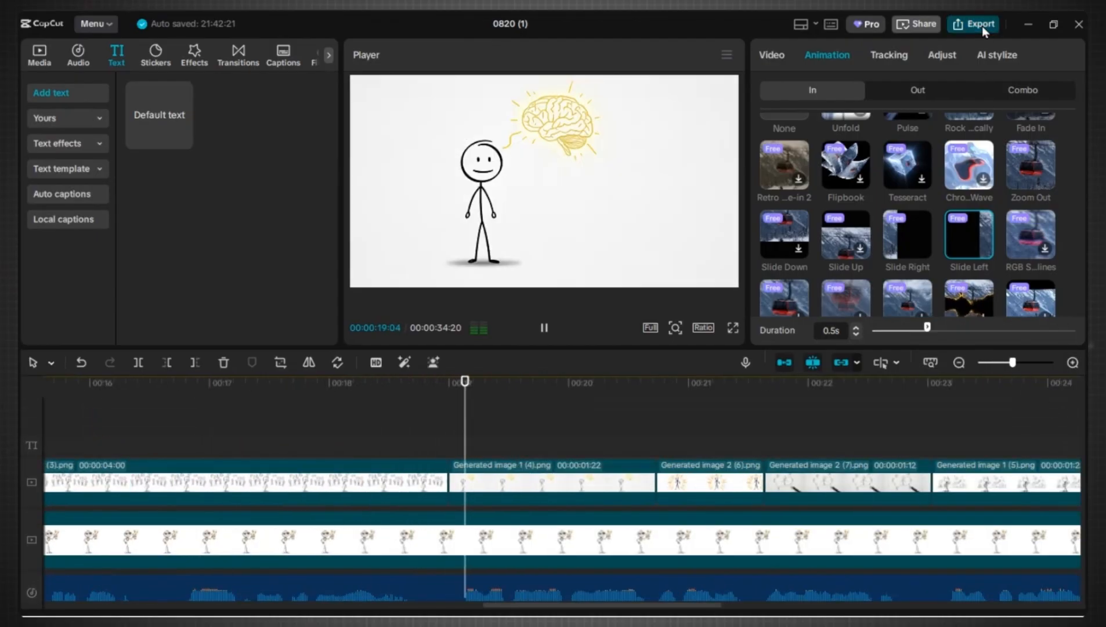
pyautogui.click(982, 26)
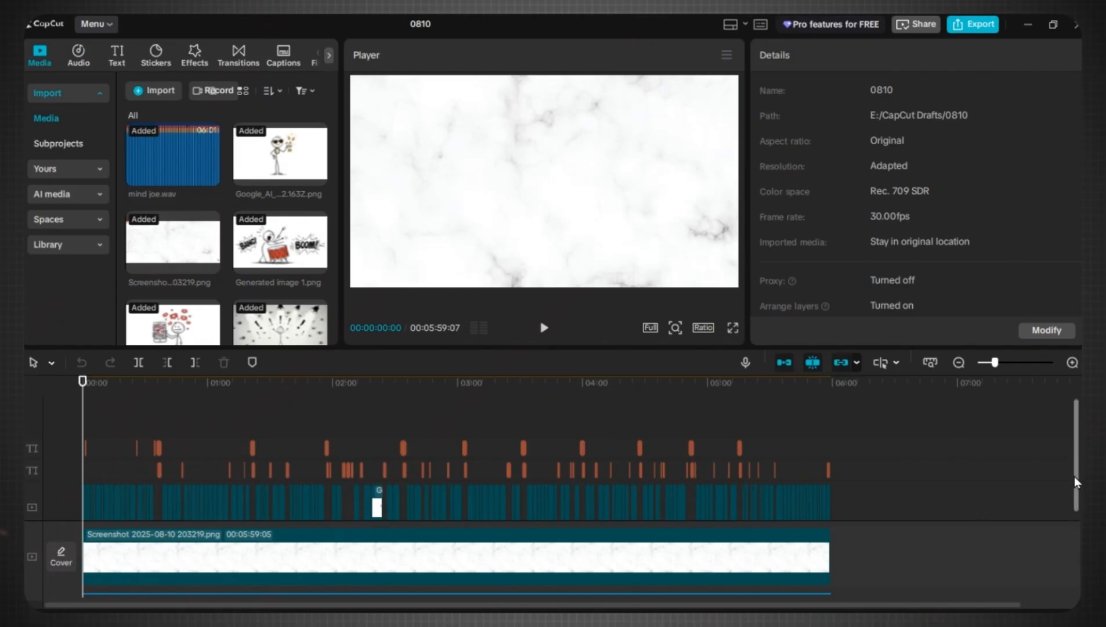
# Examine the text and image clips in the finished 0810 project and play the "Today, I will ___." text from 00:01:37:16.
pyautogui.moveTo(1075, 430); pyautogui.dragTo(1067, 398)
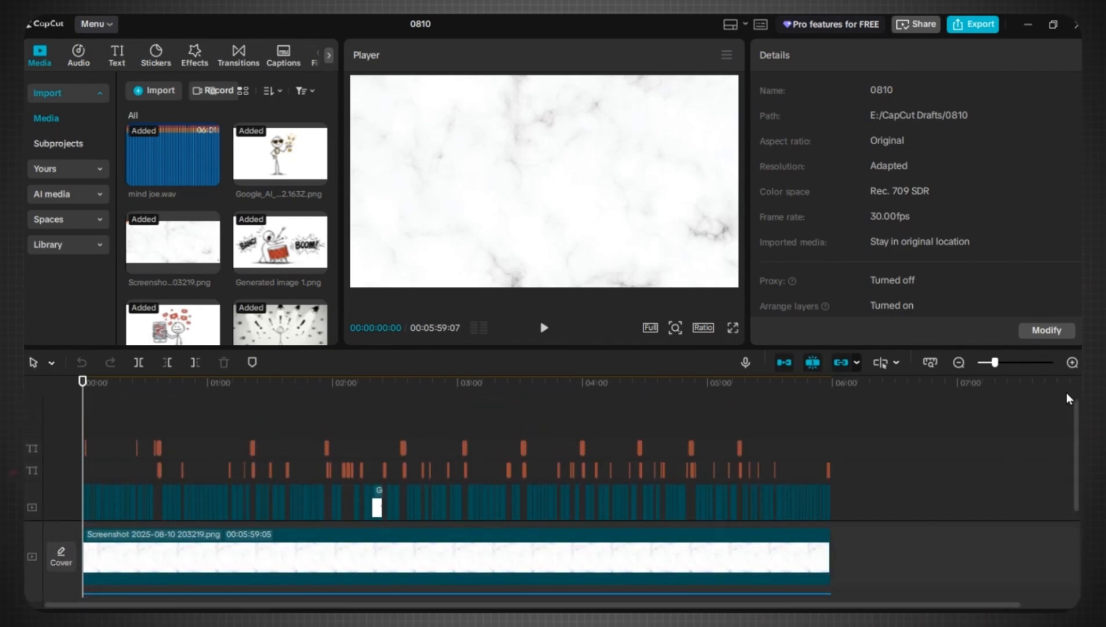
pyautogui.click(1071, 363)
pyautogui.moveTo(1078, 460); pyautogui.dragTo(1076, 429)
pyautogui.click(959, 362)
pyautogui.click(1073, 363)
pyautogui.click(1073, 362)
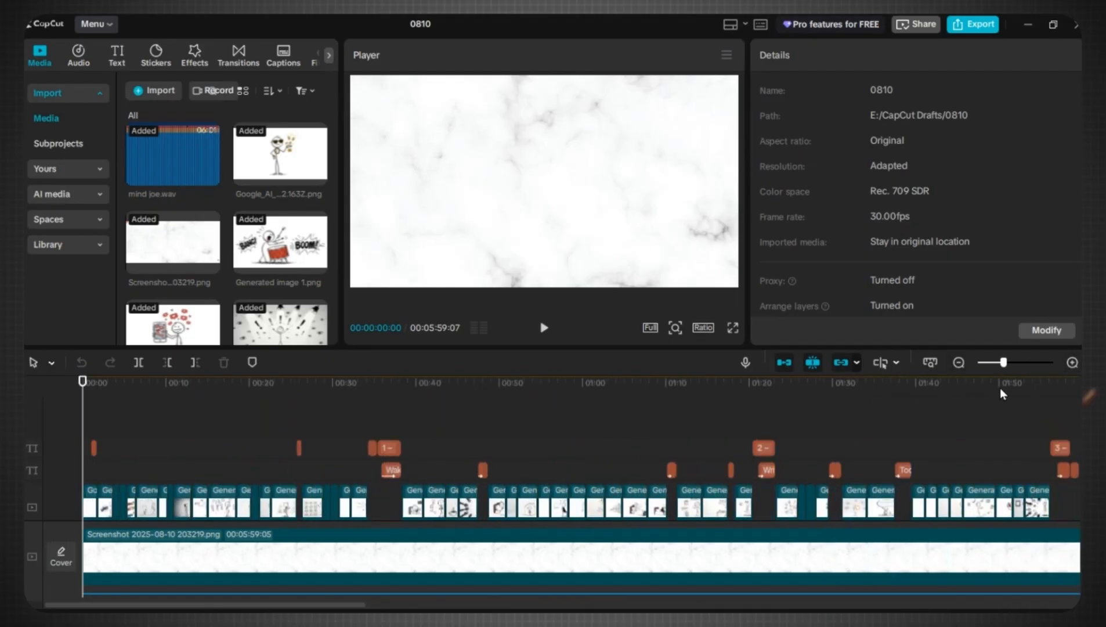
pyautogui.hscroll(5, 1081, 442)
pyautogui.click(1036, 447)
pyautogui.moveTo(562, 383); pyautogui.dragTo(574, 408)
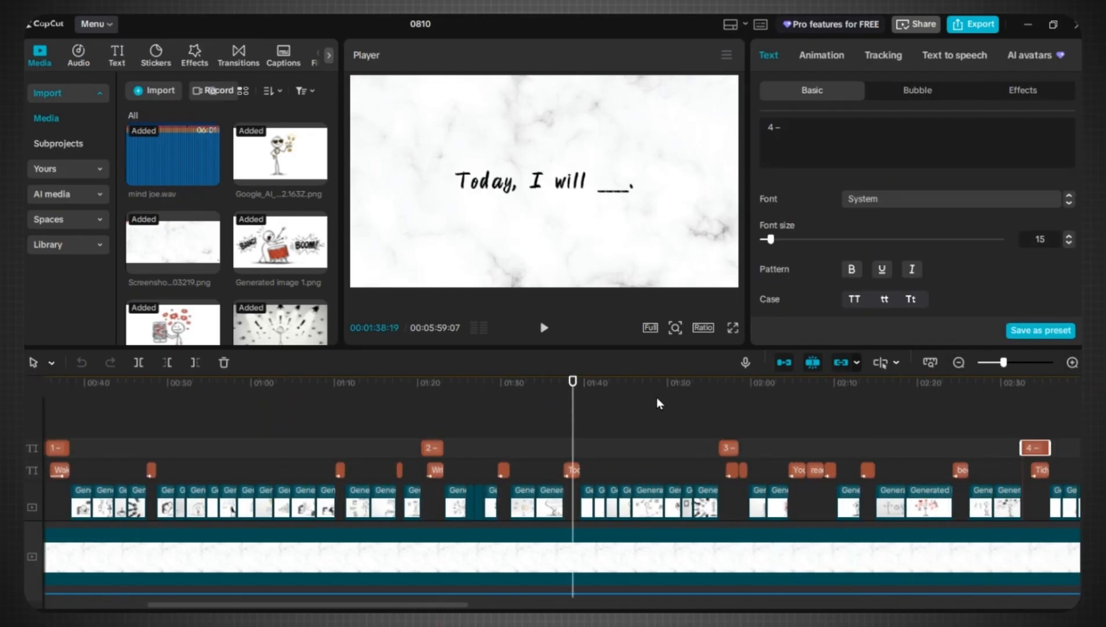
pyautogui.click(562, 394)
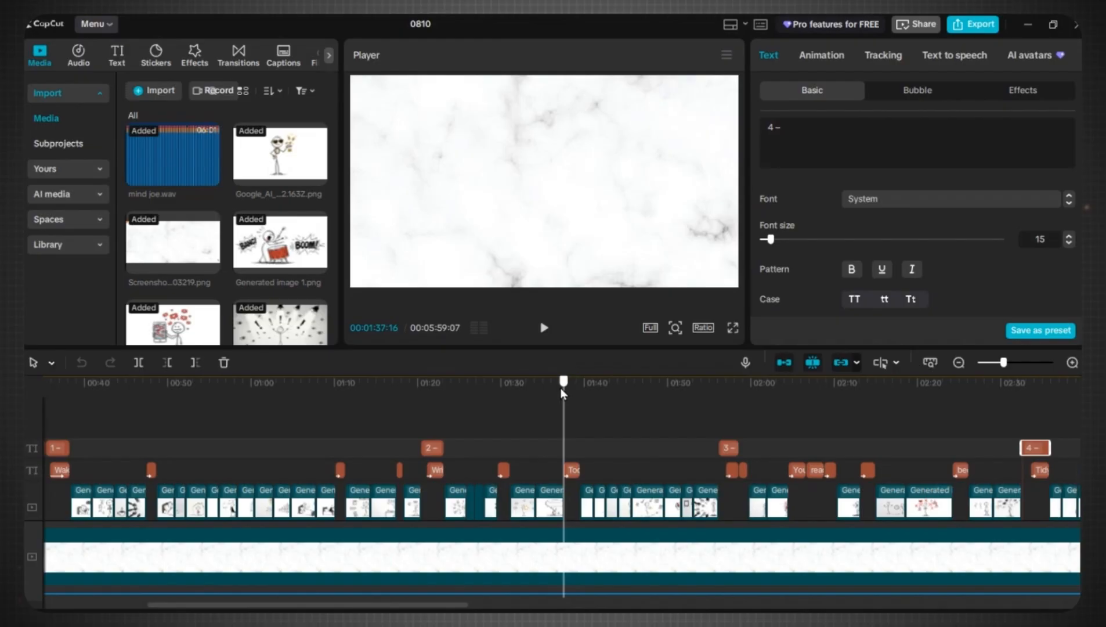
pyautogui.click(544, 328)
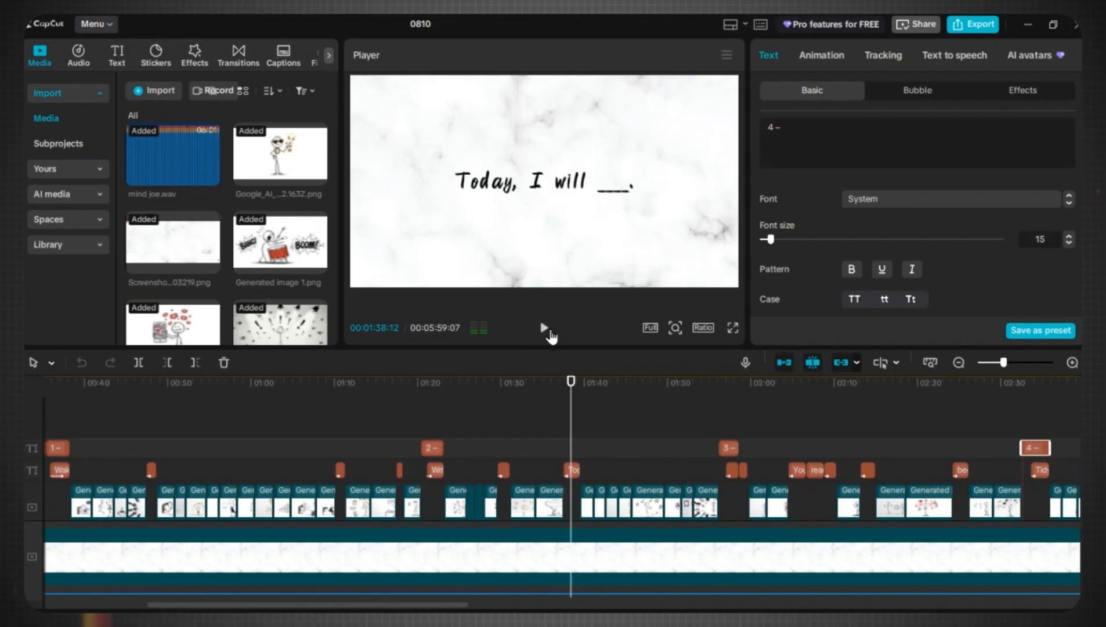
# Examine the short sound-effect clips around the mind joe.wav voiceover and scrub the full 0810 timeline back towards its start.
pyautogui.moveTo(1074, 469); pyautogui.dragTo(1076, 552)
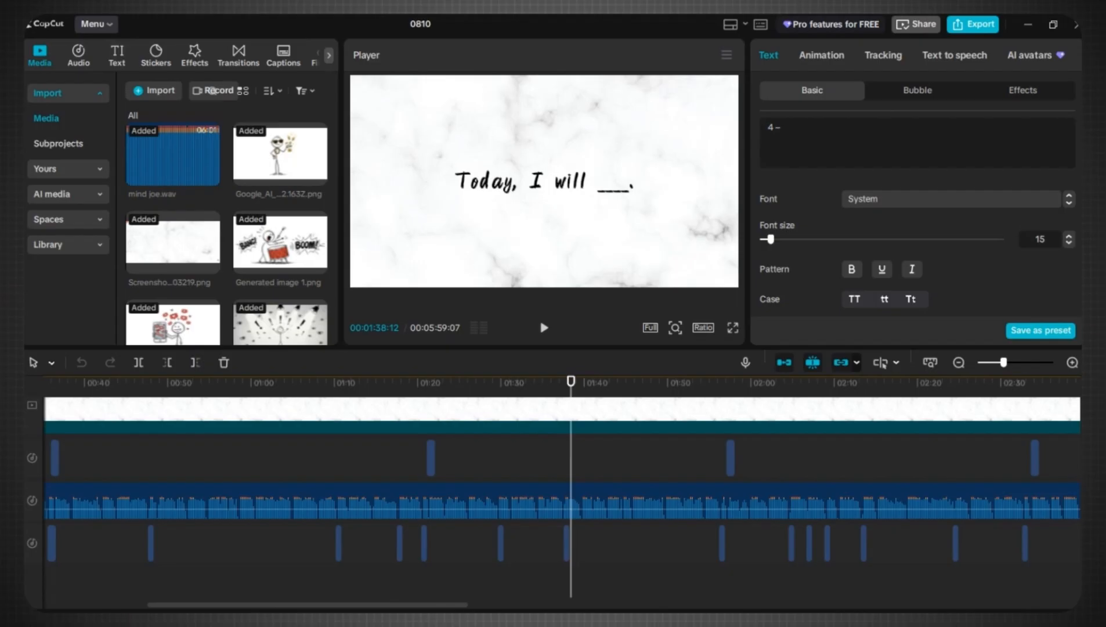
pyautogui.click(1072, 362)
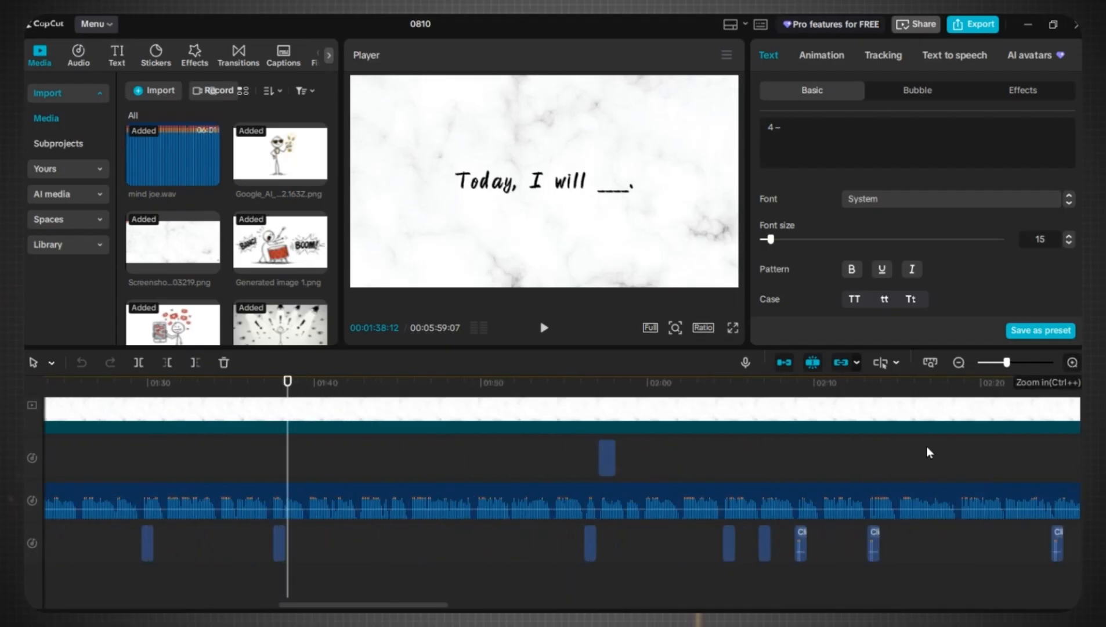
pyautogui.moveTo(240, 542); pyautogui.dragTo(1008, 588)
pyautogui.click(965, 587)
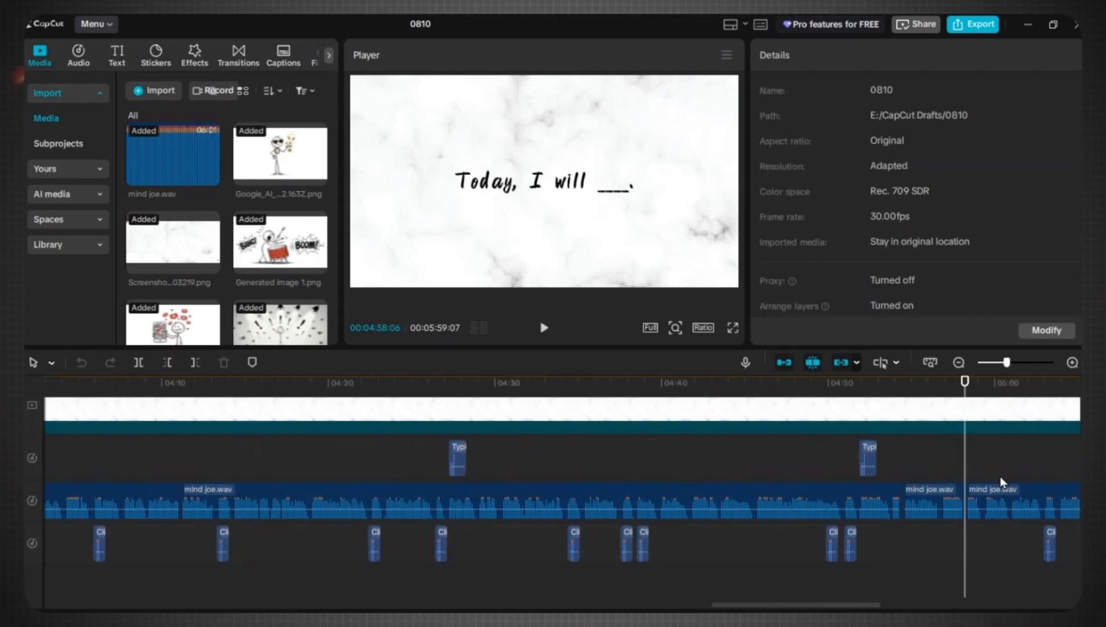
pyautogui.click(959, 362)
pyautogui.click(958, 362)
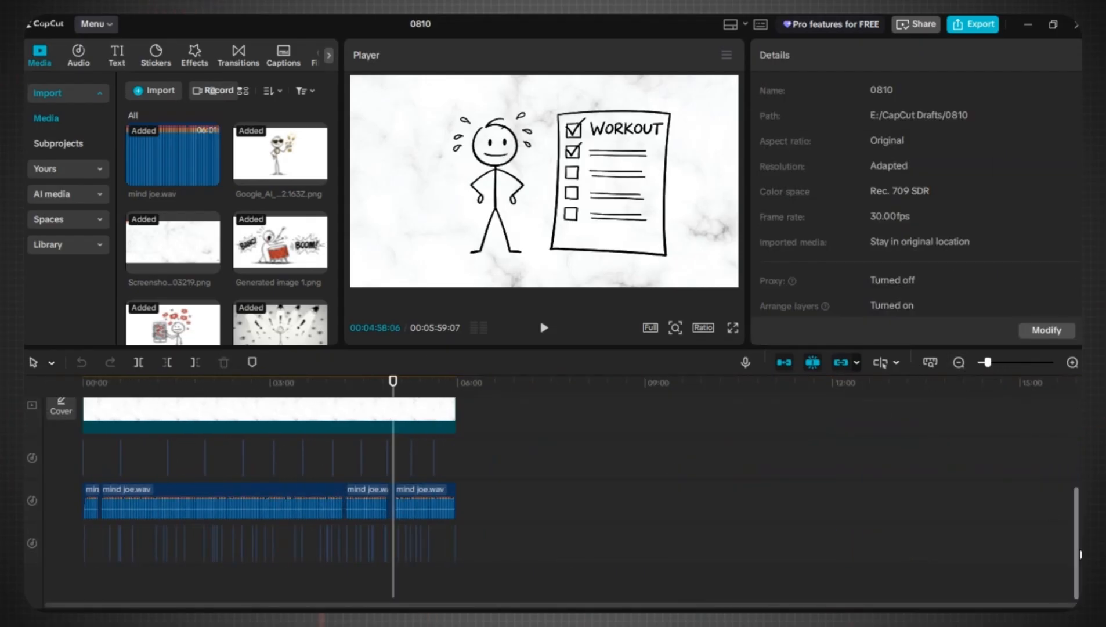
pyautogui.moveTo(1078, 563); pyautogui.dragTo(841, 415)
pyautogui.click(717, 392)
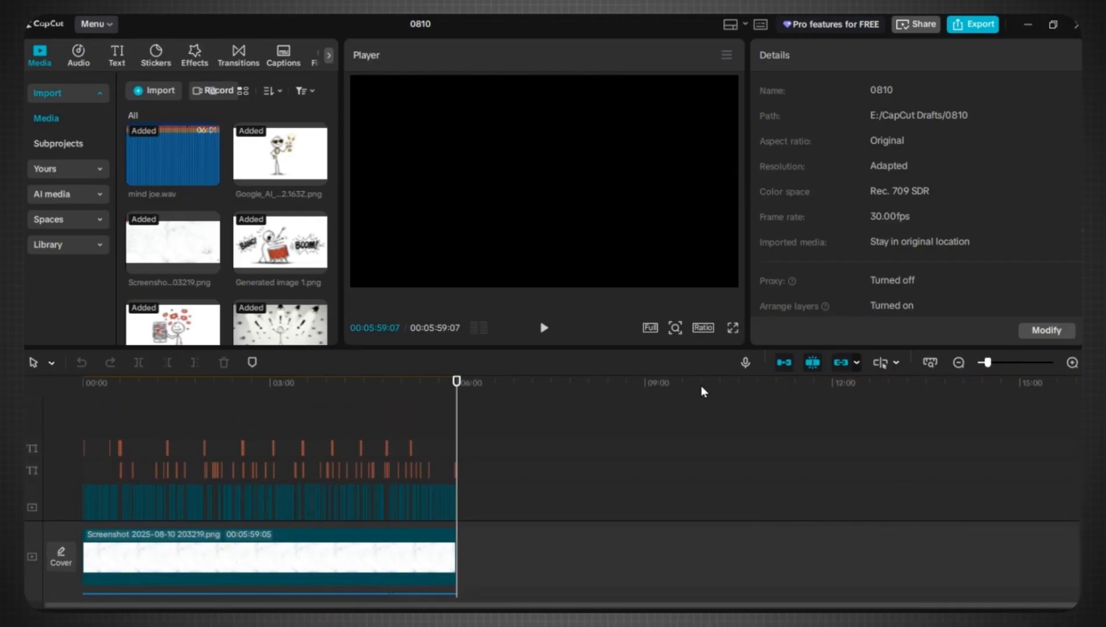
pyautogui.moveTo(425, 394); pyautogui.dragTo(89, 405)
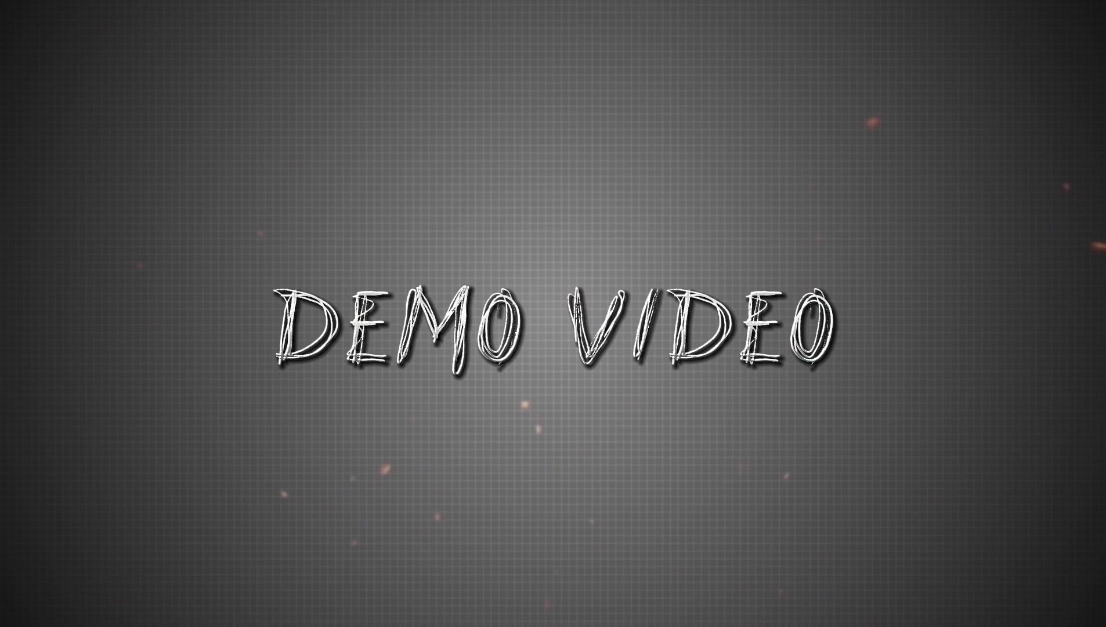